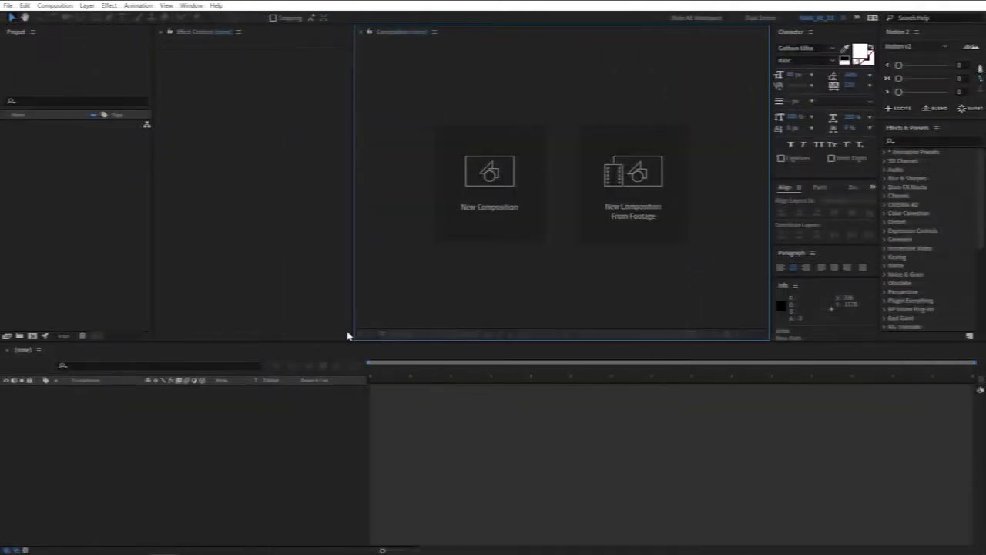
Step: Create two 1920×1080 compositions, Render and then Line, leaving Line open
{"action": "left_click", "coordinate": [484, 225]}
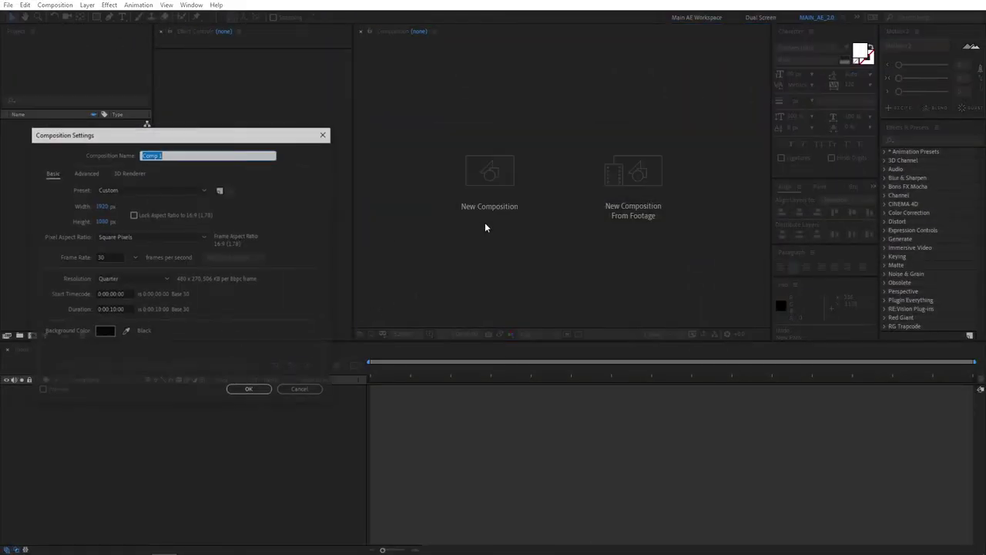
{"action": "type", "text": "Render"}
{"action": "key", "text": "Return"}
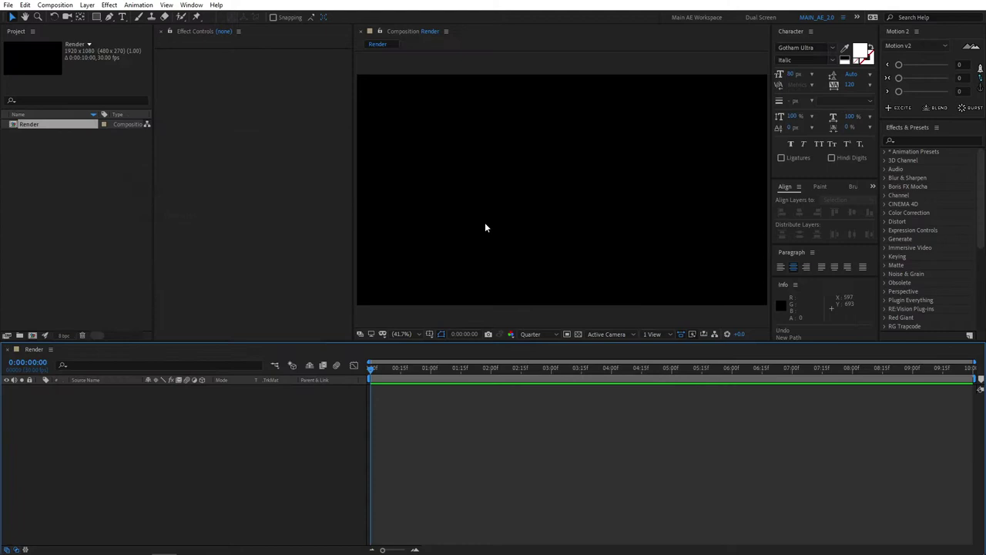
{"action": "left_click", "coordinate": [32, 335]}
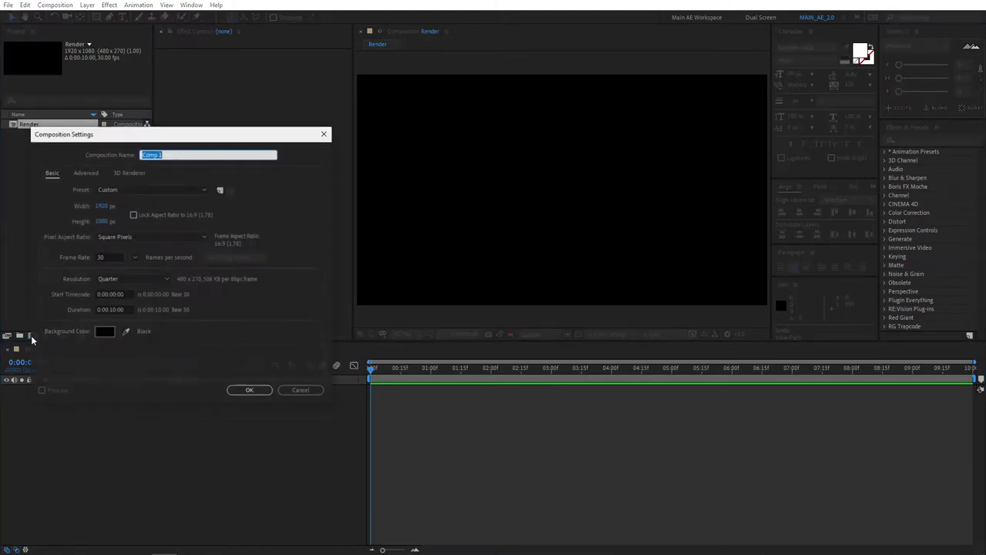
{"action": "type", "text": "Line"}
{"action": "key", "text": "Return"}
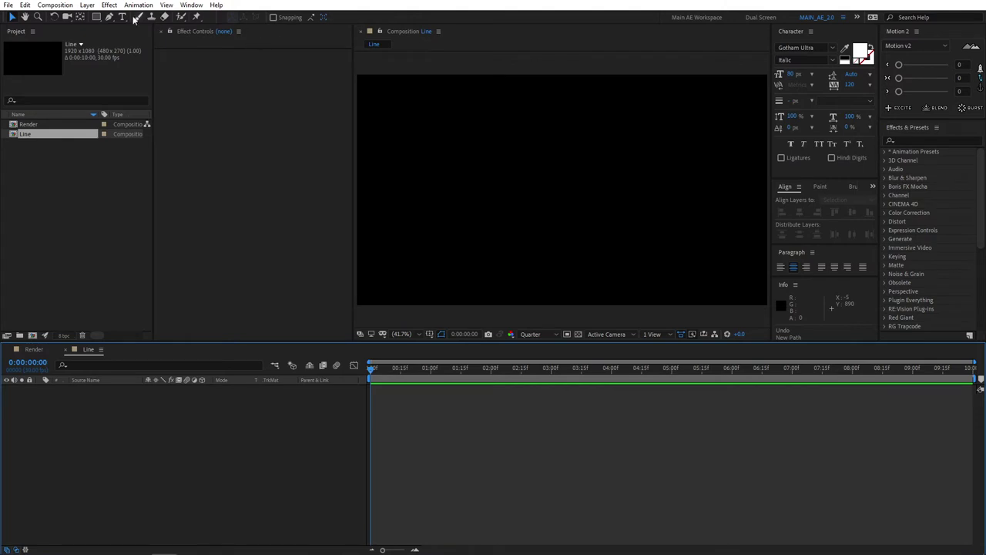
Step: Pick the Pen tool and set new shapes to no fill with a stroke
{"action": "left_click", "coordinate": [109, 16]}
{"action": "left_click", "coordinate": [267, 19]}
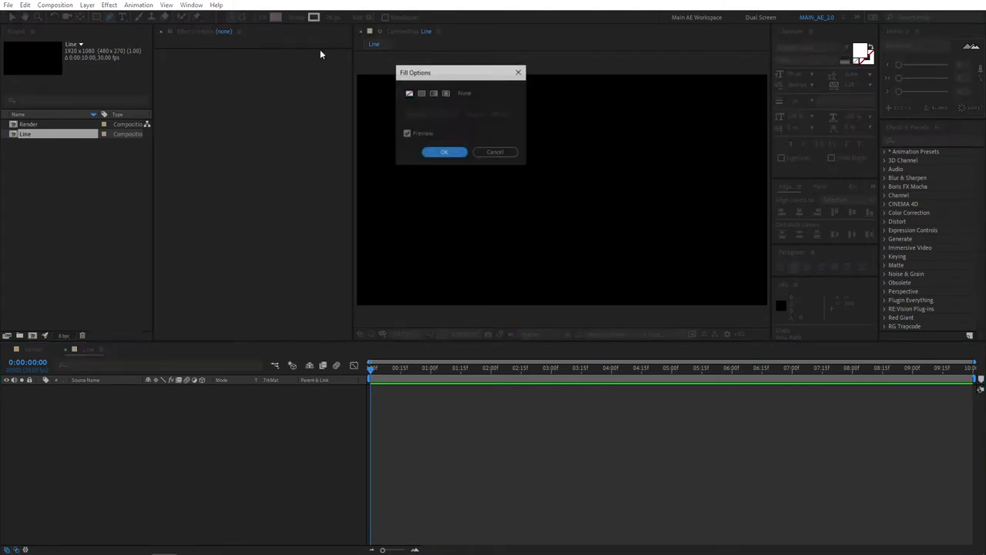
{"action": "left_click", "coordinate": [409, 97]}
{"action": "left_click", "coordinate": [454, 155]}
{"action": "left_click", "coordinate": [301, 18]}
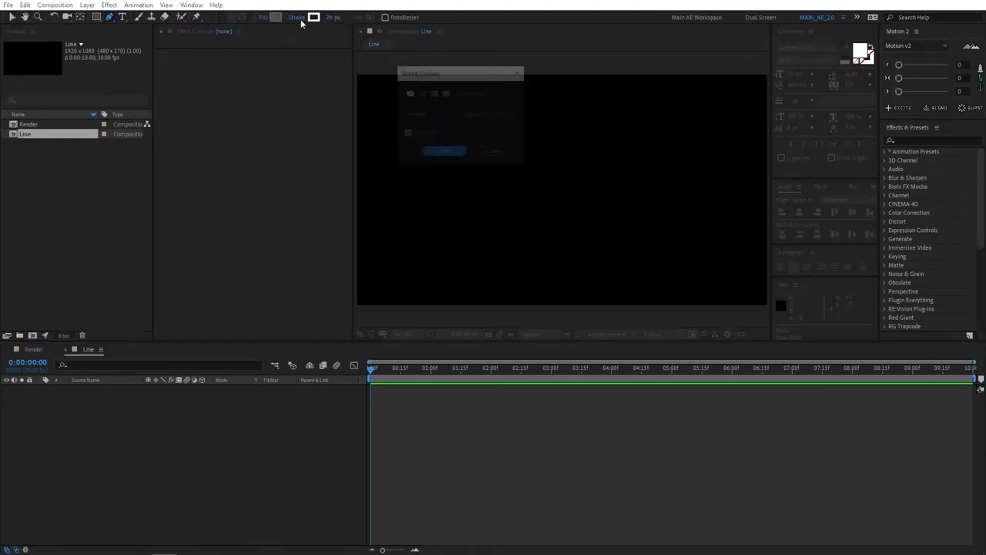
{"action": "left_click", "coordinate": [428, 97]}
{"action": "left_click", "coordinate": [442, 152]}
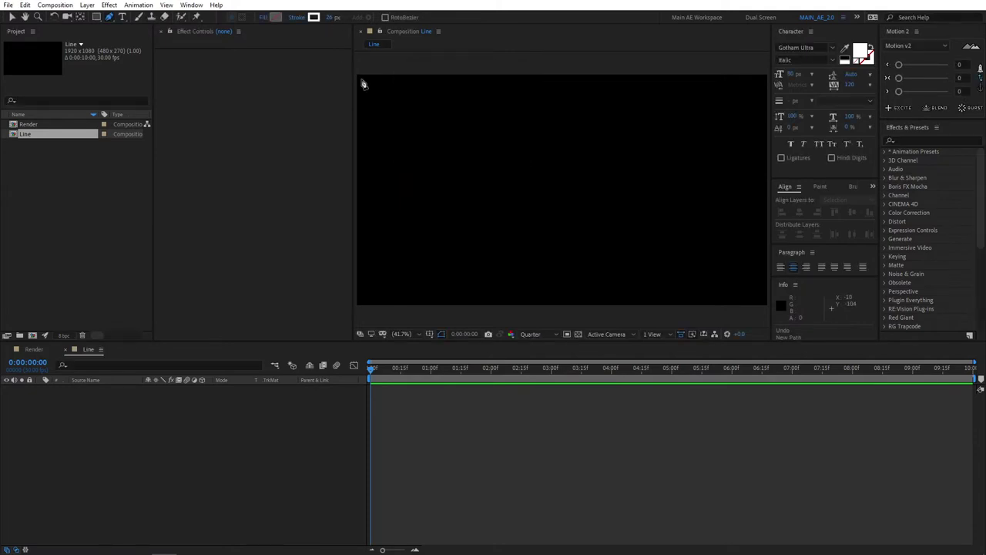
Step: Draw a two-point horizontal line and centre it horizontally and vertically in the comp
{"action": "left_click", "coordinate": [503, 197]}
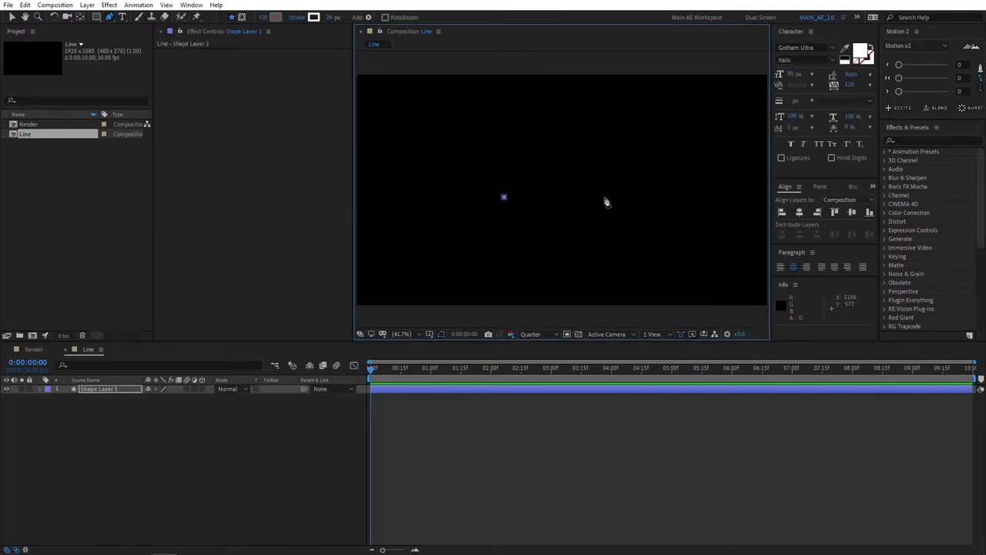
{"action": "left_click", "coordinate": [602, 198]}
{"action": "left_click", "coordinate": [798, 213]}
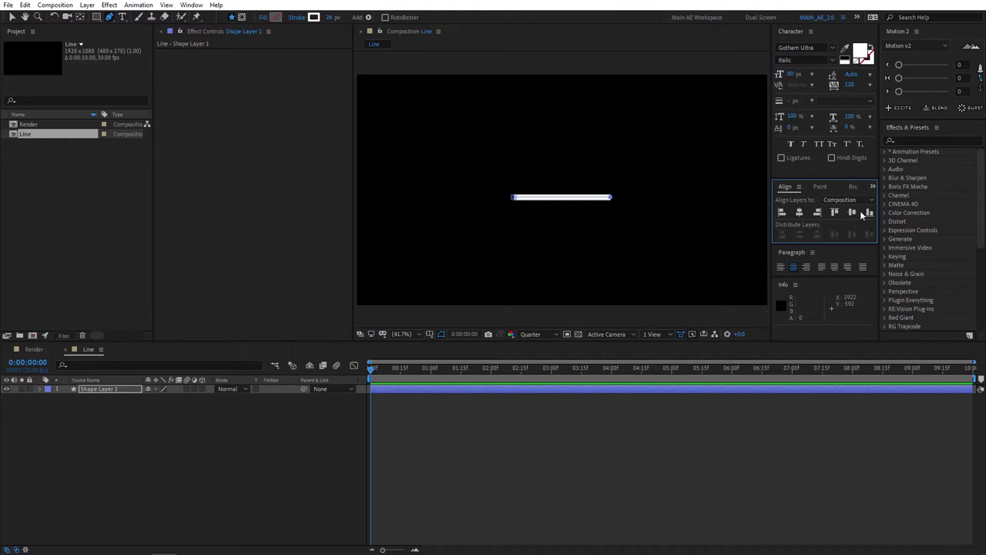
{"action": "left_click", "coordinate": [851, 212]}
Step: Set Shape Layer 1's Stroke 1 Line Cap to Round Cap
{"action": "left_click", "coordinate": [40, 389]}
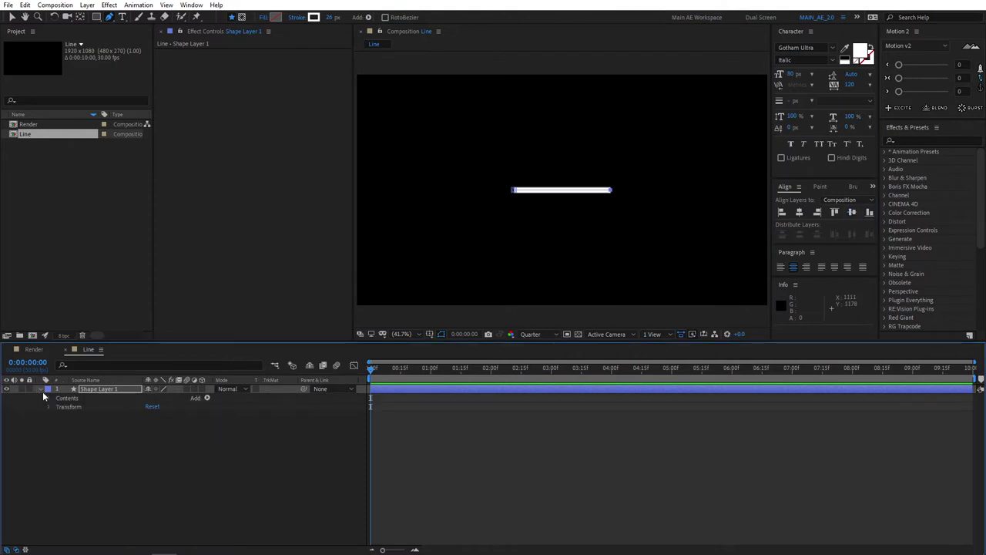
{"action": "left_click", "coordinate": [52, 397]}
{"action": "left_click", "coordinate": [59, 406]}
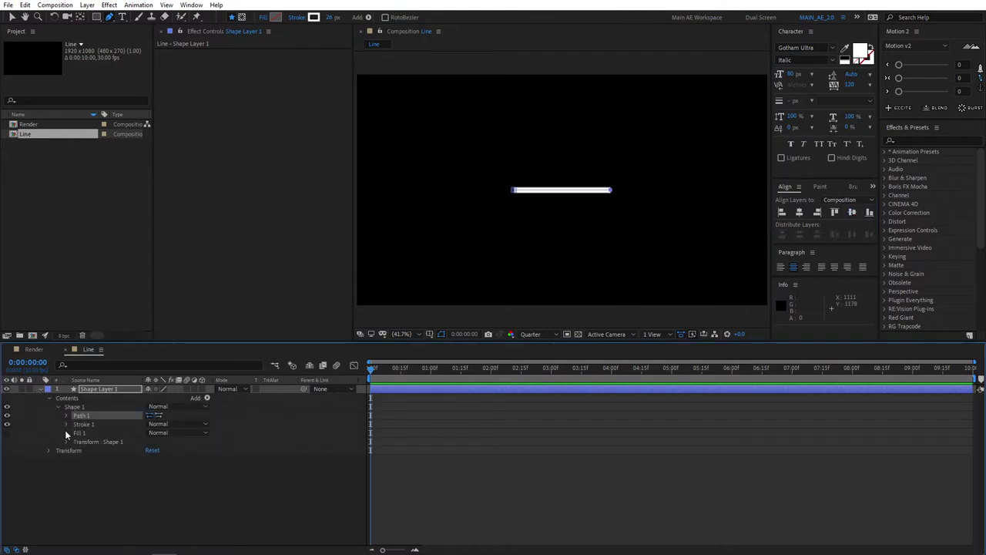
{"action": "left_click", "coordinate": [67, 424]}
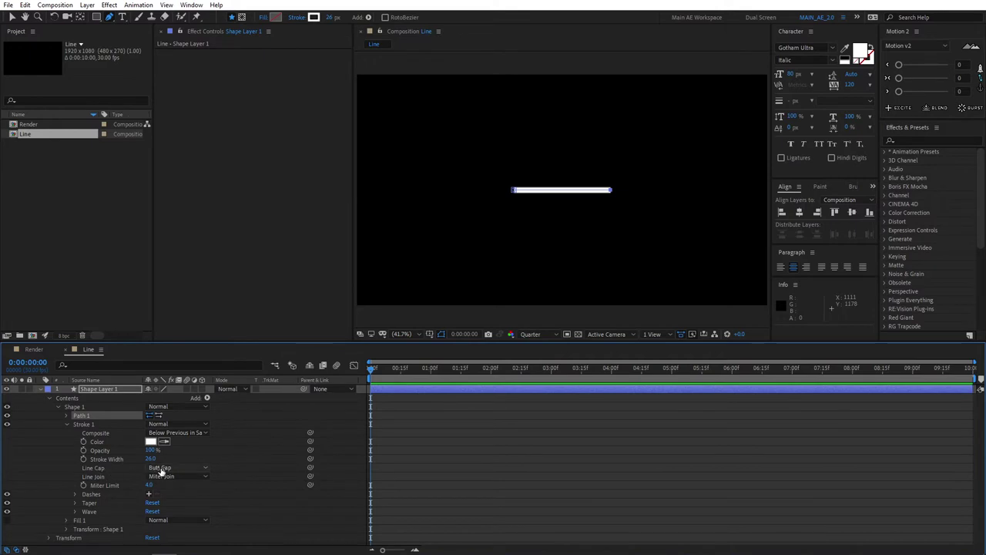
{"action": "left_click", "coordinate": [177, 467]}
{"action": "left_click", "coordinate": [179, 490]}
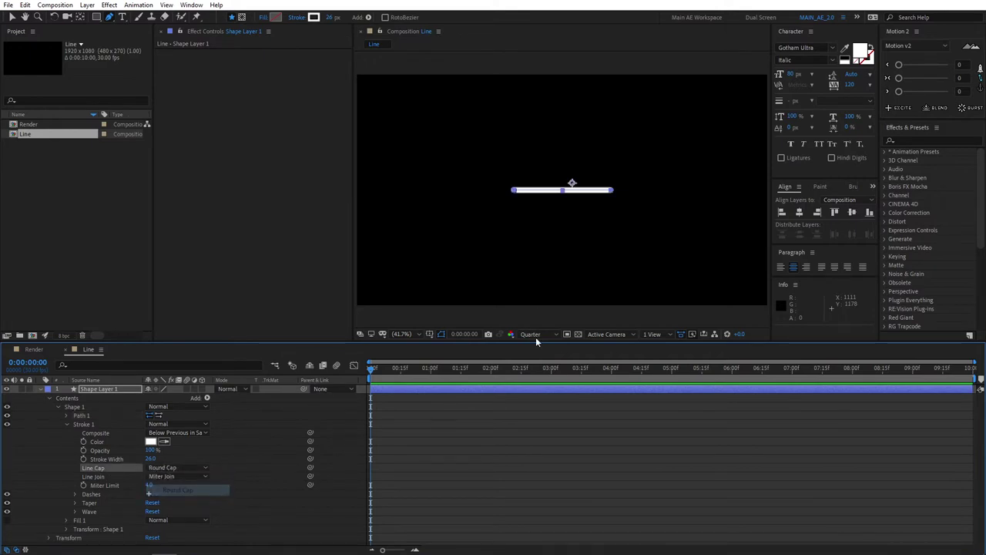
{"action": "left_click", "coordinate": [41, 389]}
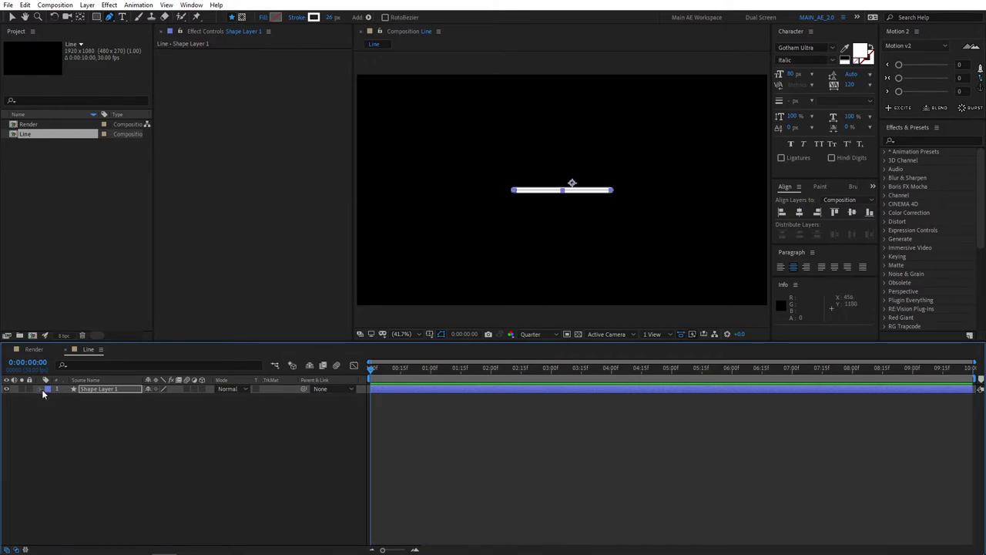
Step: Draw a region of interest around the line and crop the Line comp to it (583×148)
{"action": "left_click", "coordinate": [569, 336]}
{"action": "key", "text": "v"}
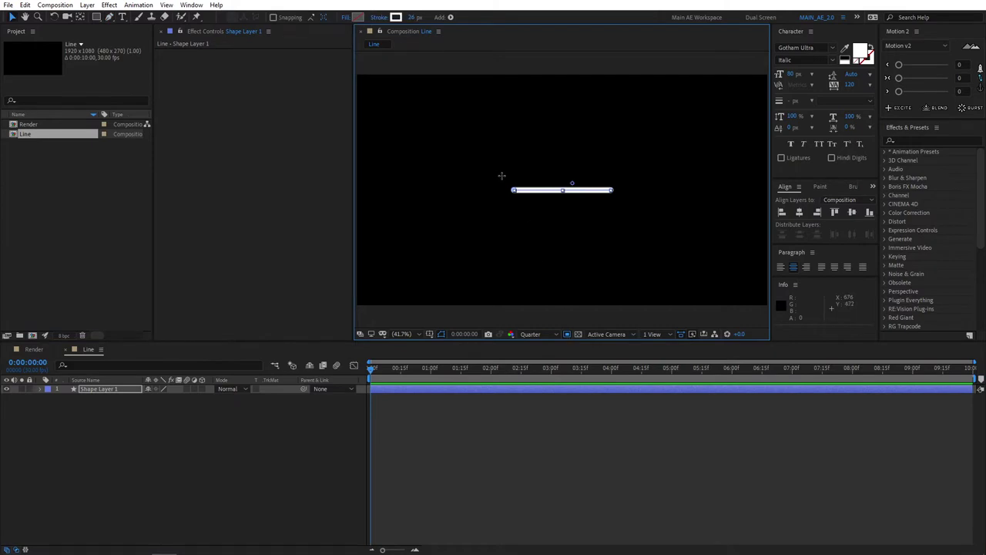
{"action": "left_click_drag", "start_coordinate": [500, 173], "coordinate": [628, 206]}
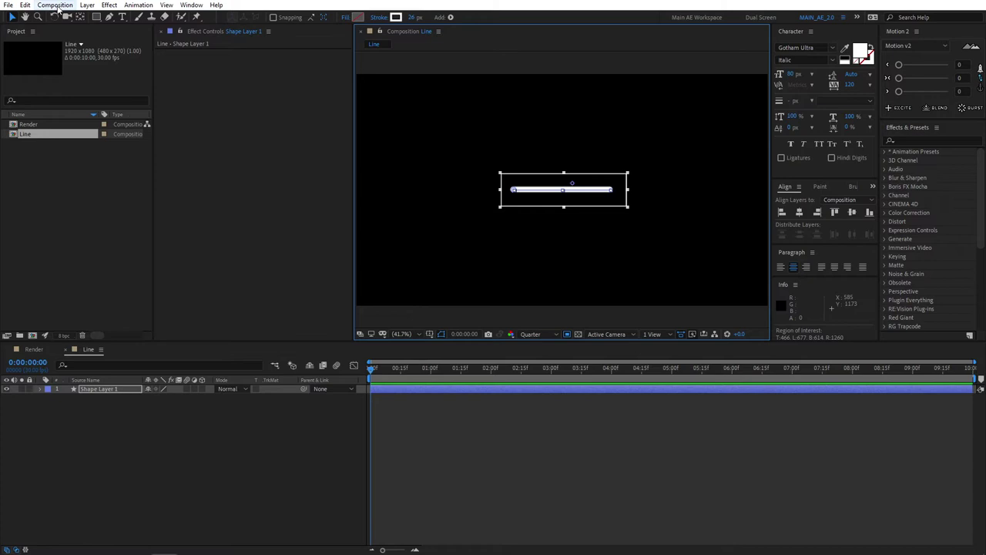
{"action": "left_click", "coordinate": [55, 5]}
{"action": "left_click", "coordinate": [66, 71]}
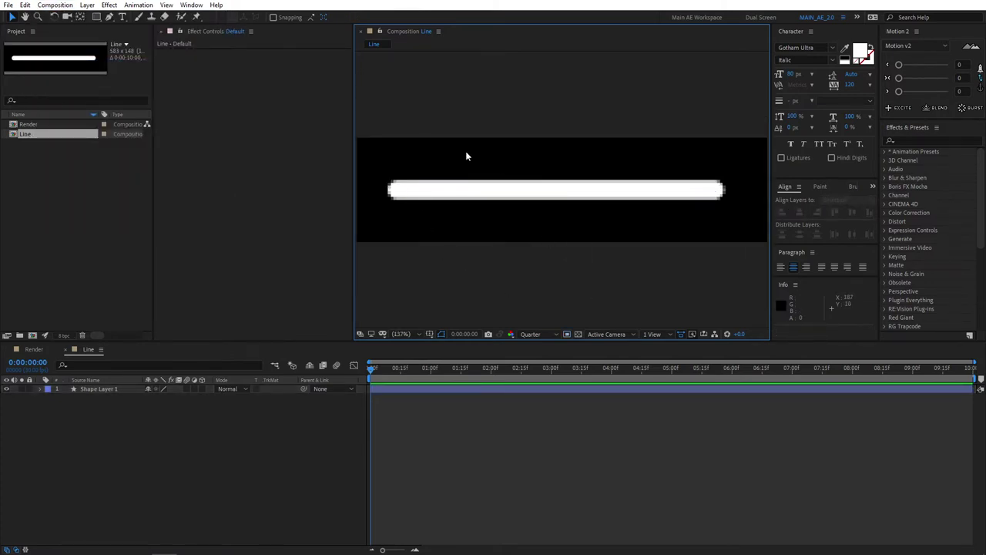
Step: Add the Line composition as a hidden layer in the Render composition
{"action": "left_click", "coordinate": [34, 349]}
{"action": "left_click", "coordinate": [34, 140]}
{"action": "left_click_drag", "start_coordinate": [33, 140], "coordinate": [63, 436]}
{"action": "left_click", "coordinate": [7, 389]}
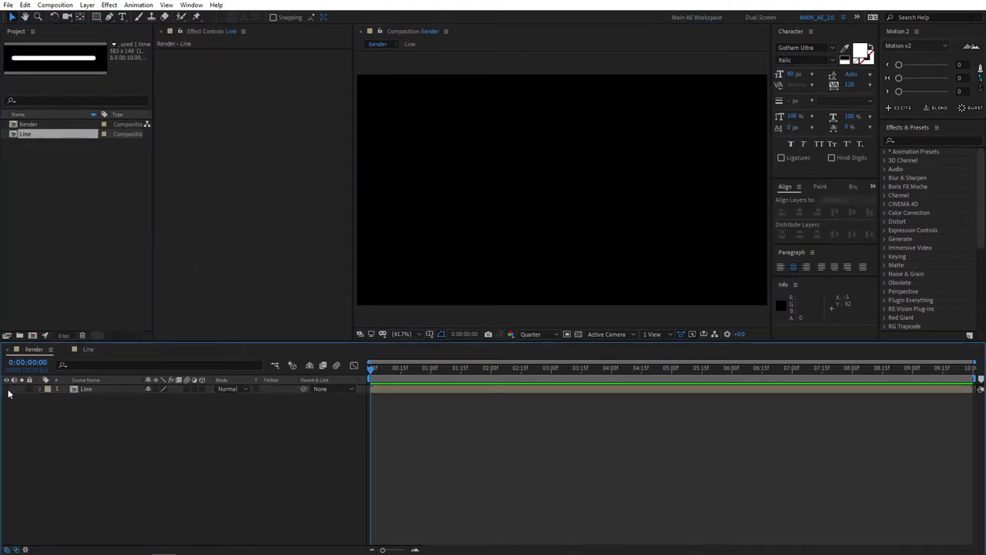
Step: Add a new black solid named 'Particular' to the Render timeline
{"action": "right_click", "coordinate": [65, 423]}
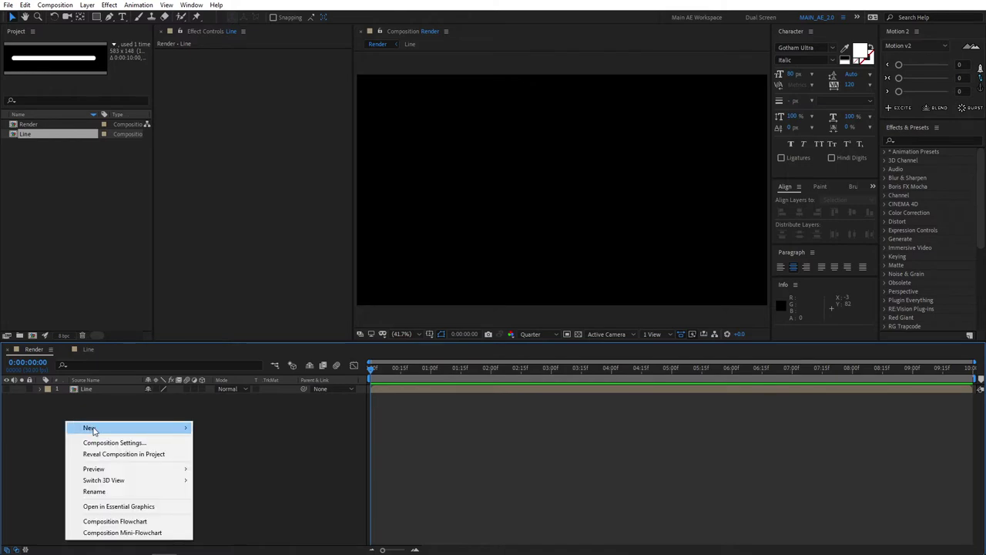
{"action": "mouse_move", "coordinate": [140, 428]}
{"action": "left_click", "coordinate": [222, 453]}
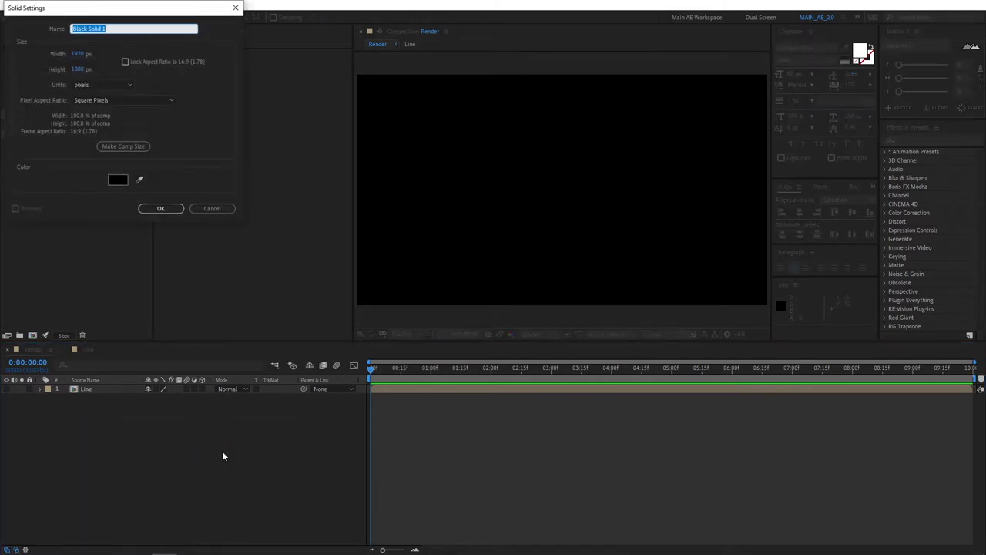
{"action": "type", "text": "Particular"}
{"action": "key", "text": "Return"}
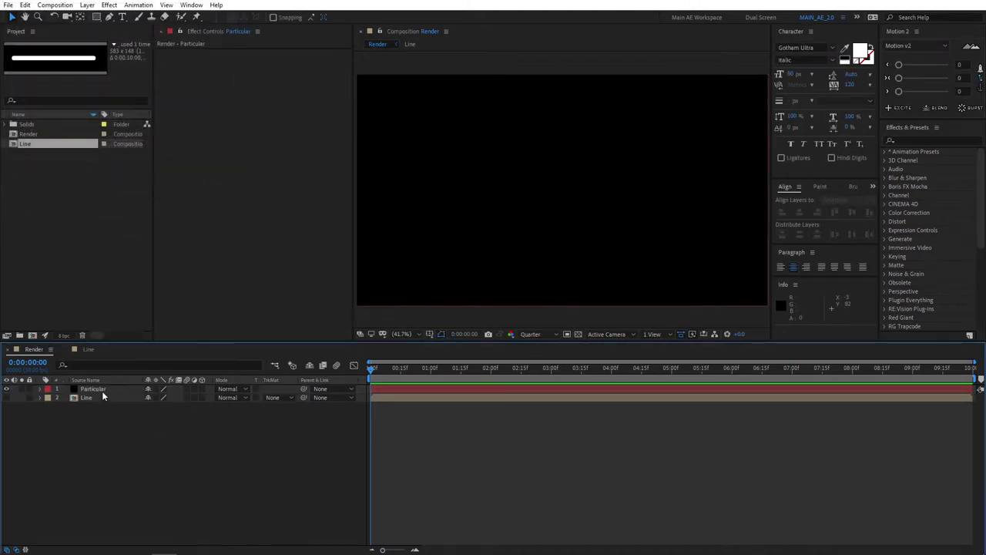
Step: Find Trapcode Particular via the 'partic' search and apply it to the Particular solid
{"action": "left_click", "coordinate": [907, 140]}
{"action": "type", "text": "partic"}
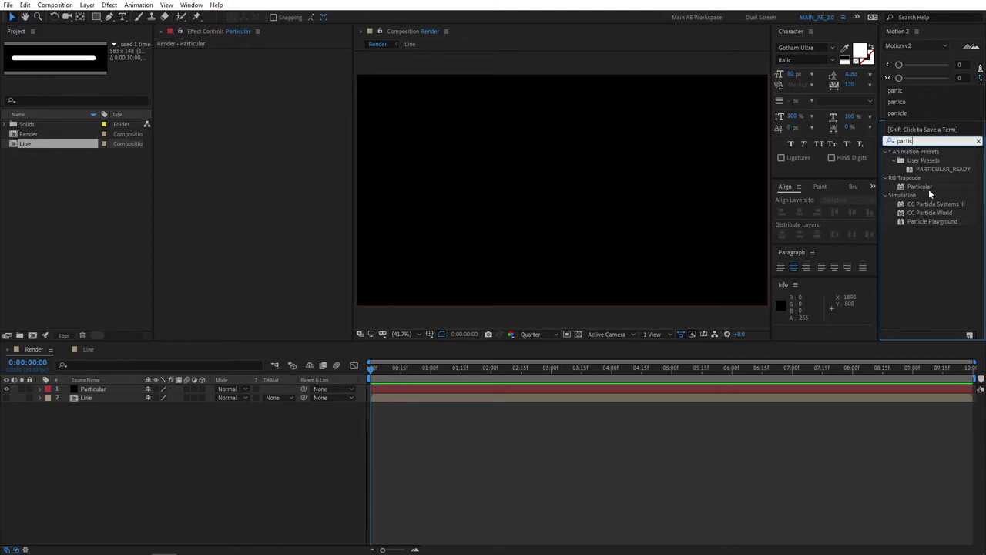
{"action": "left_click_drag", "start_coordinate": [920, 187], "coordinate": [108, 393]}
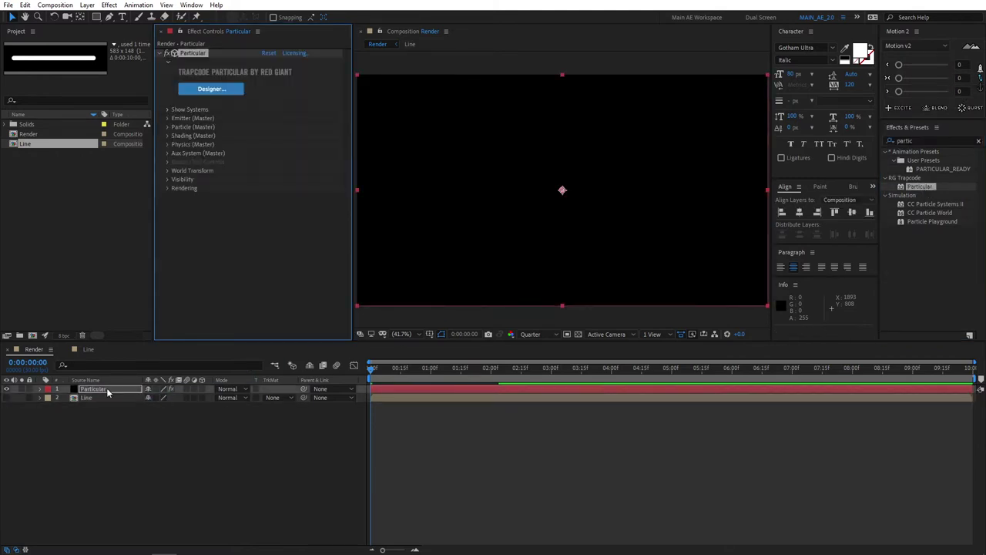
Step: Set Particular's Rendering Acceleration to GPU
{"action": "left_click", "coordinate": [167, 188]}
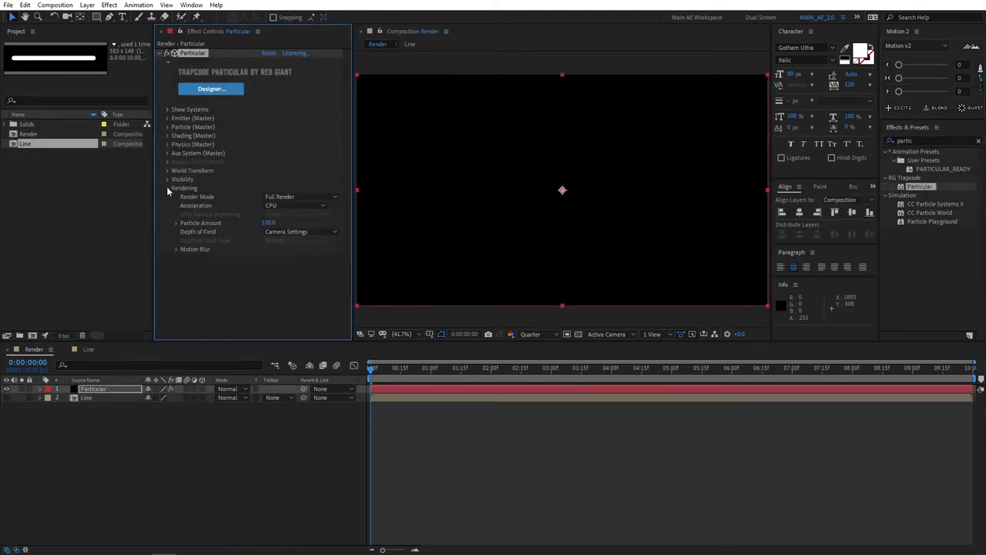
{"action": "left_click", "coordinate": [295, 205]}
{"action": "left_click", "coordinate": [273, 223]}
{"action": "left_click", "coordinate": [168, 188]}
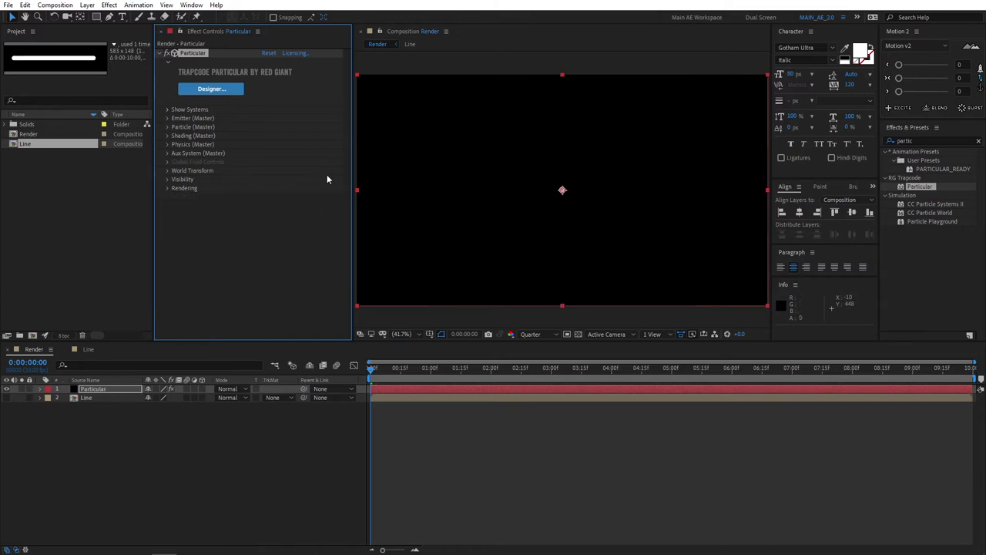
Step: Set the emitter to 20 particles/sec, Box type, Directional direction
{"action": "left_click", "coordinate": [166, 118]}
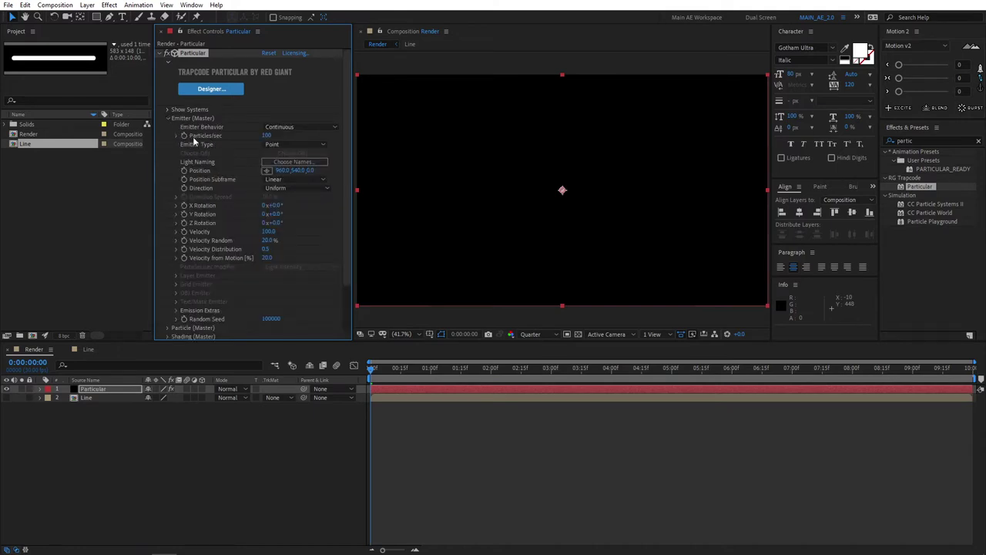
{"action": "left_click", "coordinate": [269, 136]}
{"action": "type", "text": "20"}
{"action": "key", "text": "Return"}
{"action": "left_click", "coordinate": [274, 144]}
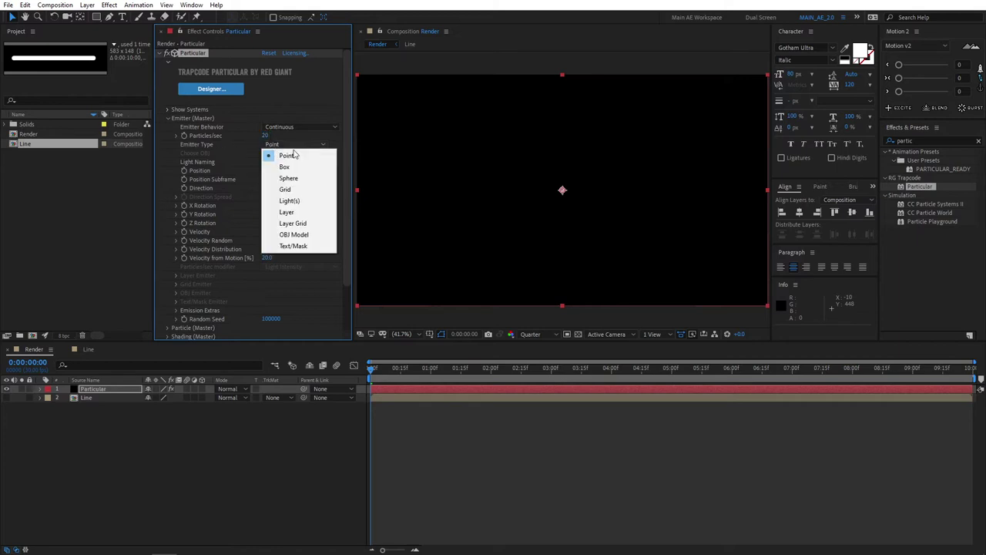
{"action": "left_click", "coordinate": [289, 161]}
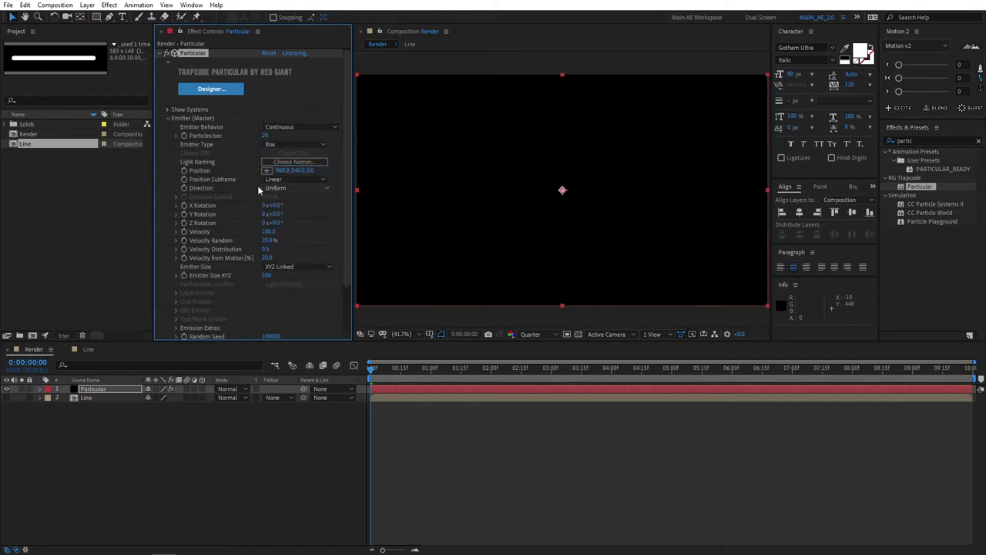
{"action": "left_click", "coordinate": [276, 188]}
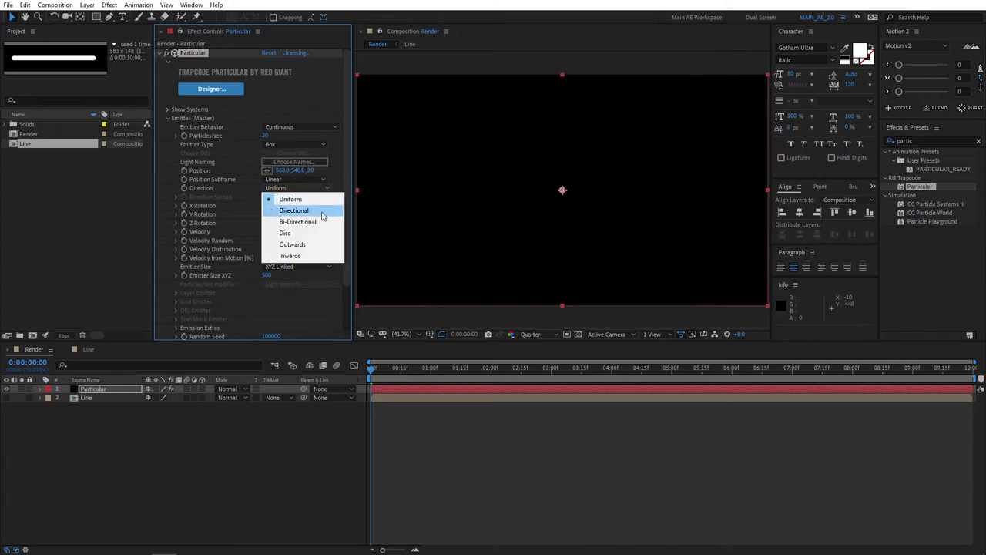
{"action": "left_click", "coordinate": [322, 211]}
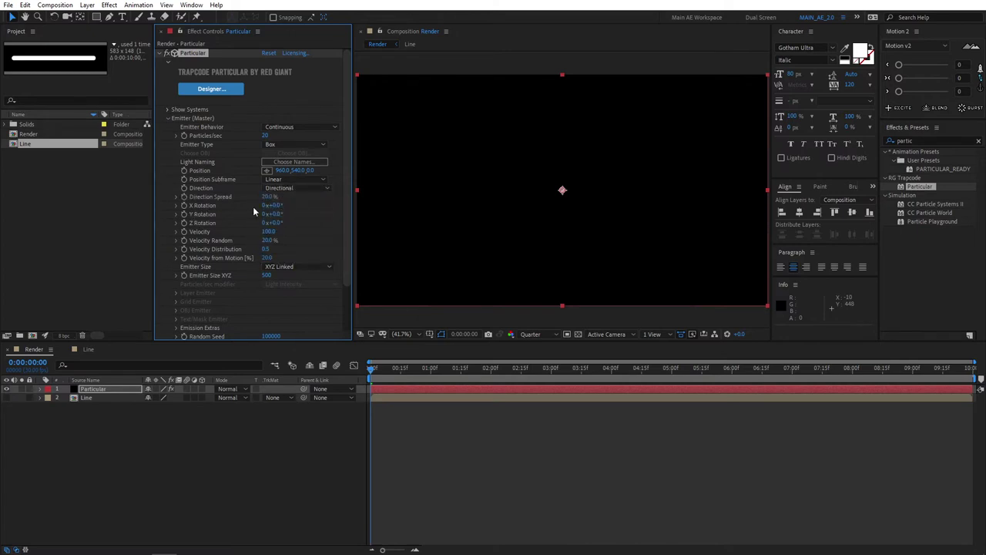
Step: Set emitter X Rotation 90°, Y Rotation 45°, Velocity 350 and Direction Spread 0
{"action": "left_click", "coordinate": [275, 205]}
{"action": "key", "text": "Return"}
{"action": "left_click", "coordinate": [275, 214]}
{"action": "key", "text": "Return"}
{"action": "left_click", "coordinate": [268, 231]}
{"action": "key", "text": "Return"}
{"action": "left_click", "coordinate": [267, 197]}
{"action": "key", "text": "Return"}
Step: Size the emitter per axis and set Emitter Size X to 2000
{"action": "left_click", "coordinate": [270, 267]}
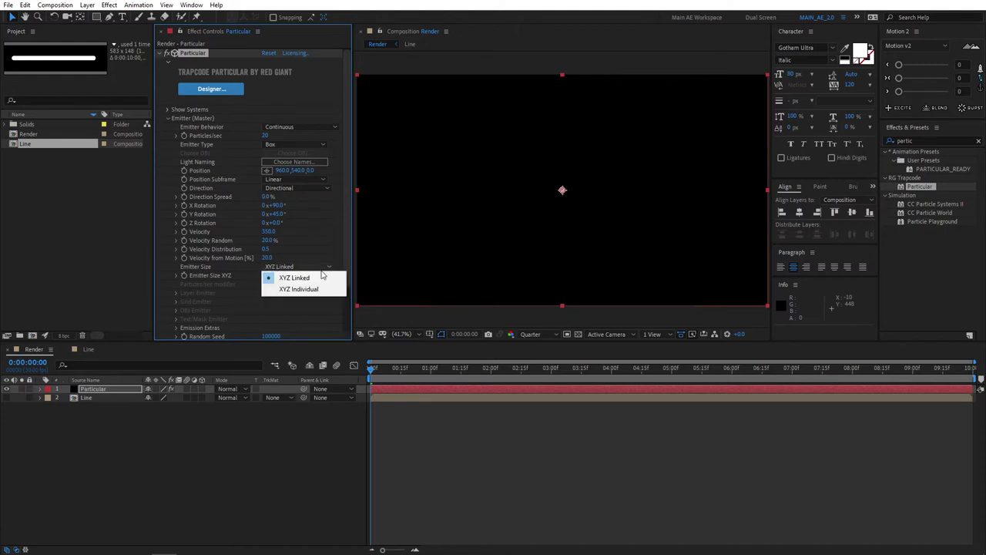
{"action": "left_click", "coordinate": [322, 289]}
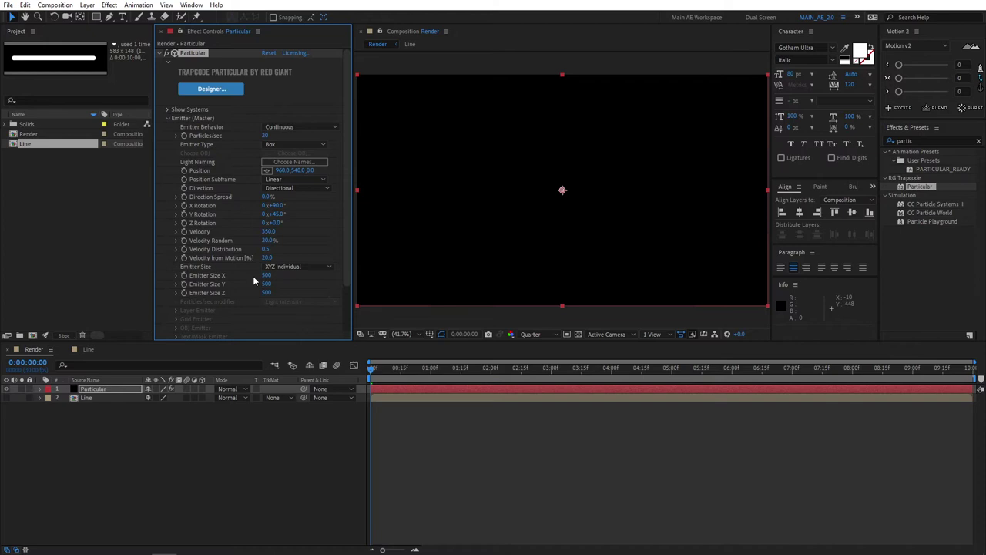
{"action": "left_click", "coordinate": [267, 275]}
{"action": "type", "text": "2000"}
{"action": "key", "text": "Return"}
Step: Advance the timeline and place the emitter position at the comp's bottom-left (52, 1032)
{"action": "left_click_drag", "start_coordinate": [349, 253], "coordinate": [350, 268]}
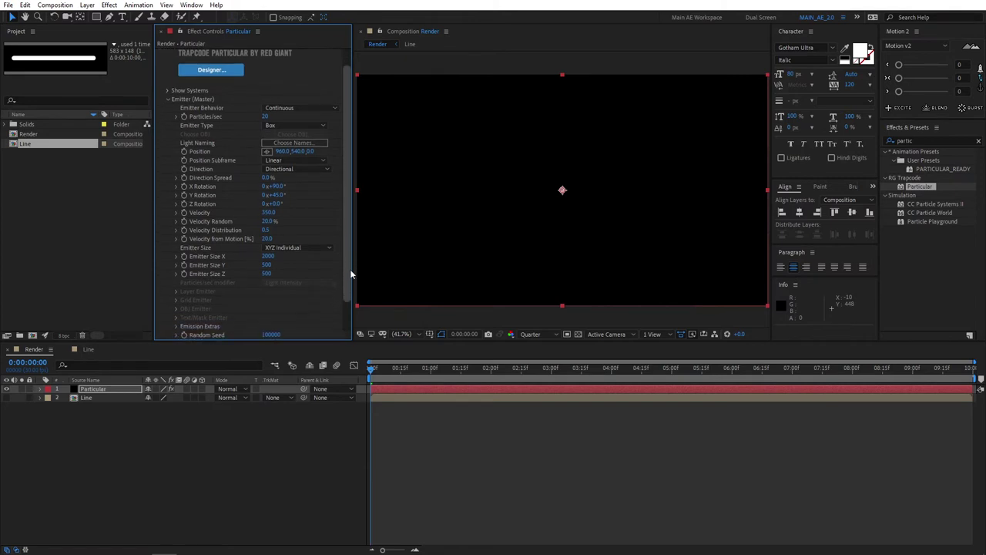
{"action": "left_click_drag", "start_coordinate": [371, 370], "coordinate": [556, 378]}
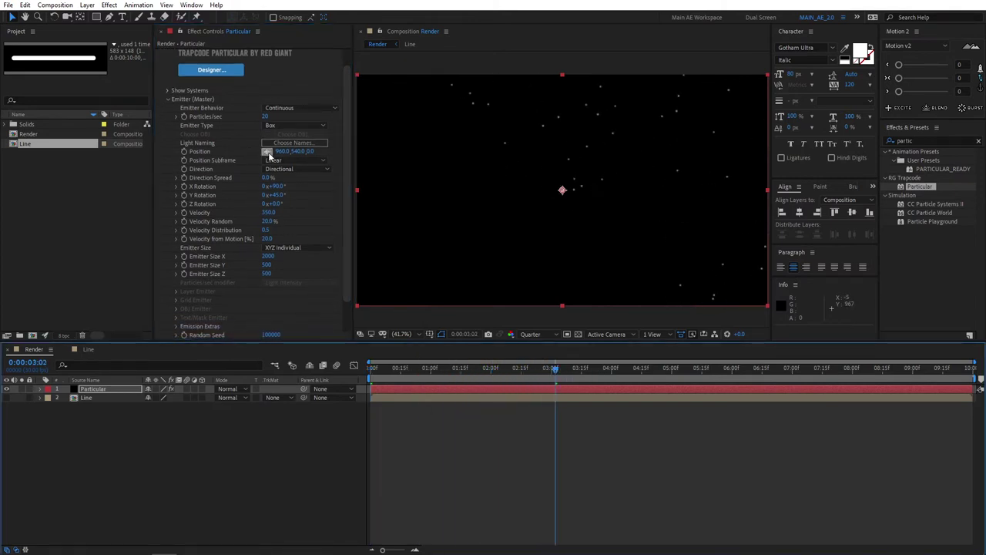
{"action": "left_click", "coordinate": [267, 151]}
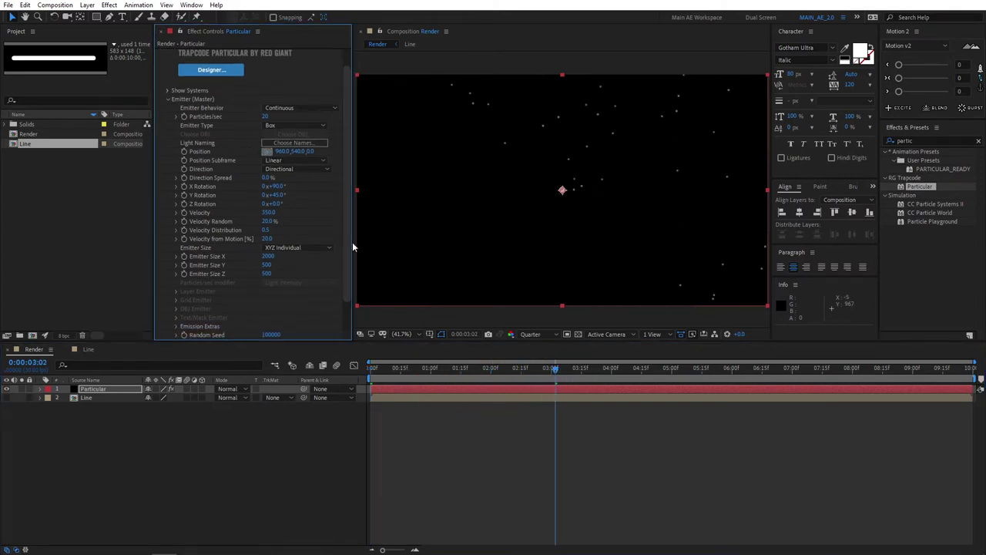
{"action": "left_click", "coordinate": [367, 295]}
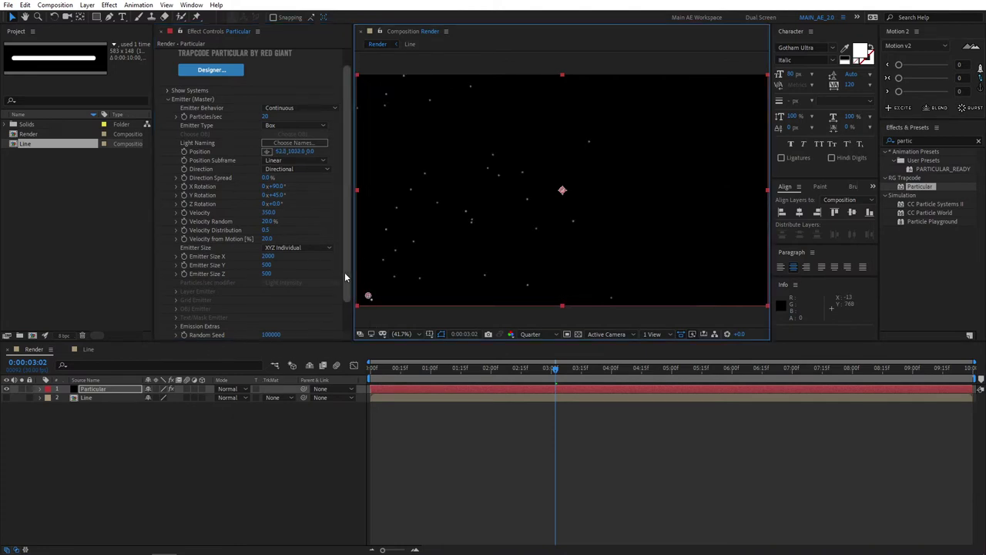
{"action": "left_click_drag", "start_coordinate": [344, 271], "coordinate": [351, 309]}
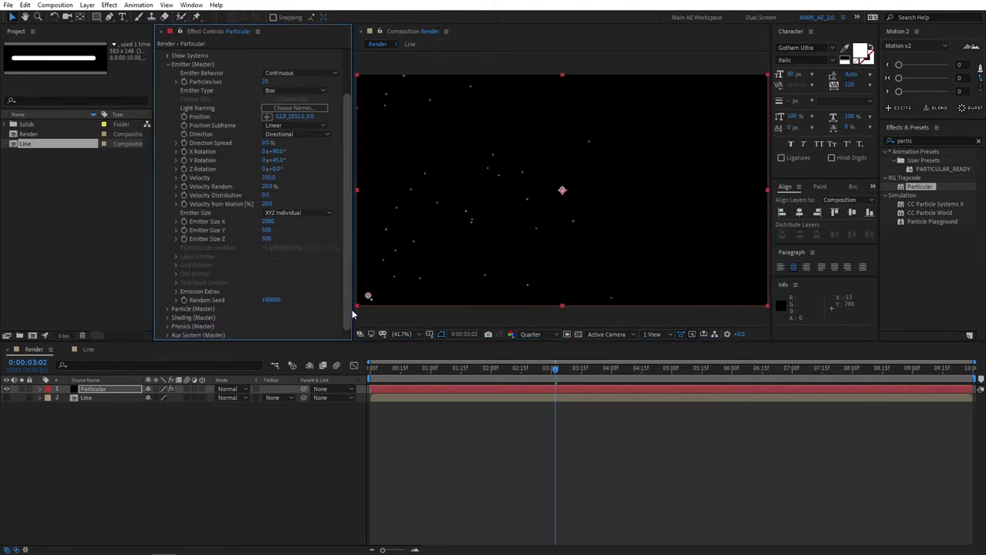
Step: Set Particle (Master) Life to 5 seconds
{"action": "left_click", "coordinate": [175, 308]}
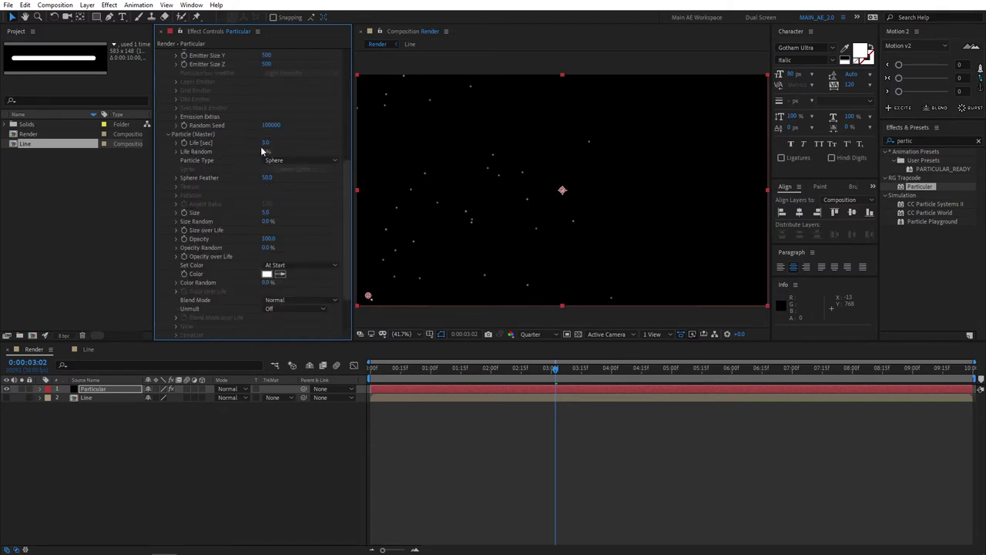
{"action": "left_click", "coordinate": [265, 143]}
{"action": "type", "text": "5"}
{"action": "key", "text": "Return"}
Step: Set Particle Type to Sprite Colorize with the Line layer as the texture
{"action": "left_click", "coordinate": [292, 160]}
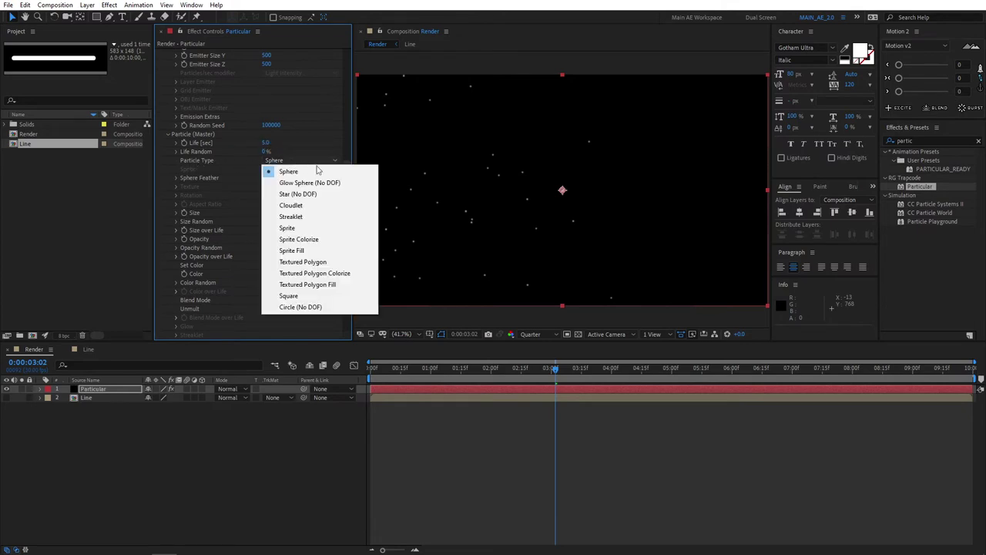
{"action": "left_click", "coordinate": [327, 240]}
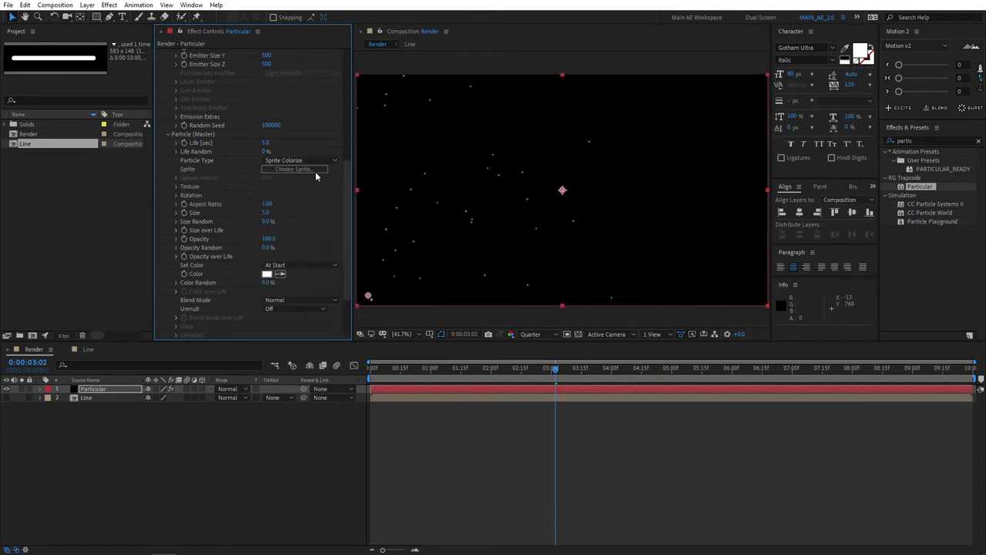
{"action": "left_click", "coordinate": [178, 187]}
{"action": "left_click", "coordinate": [263, 197]}
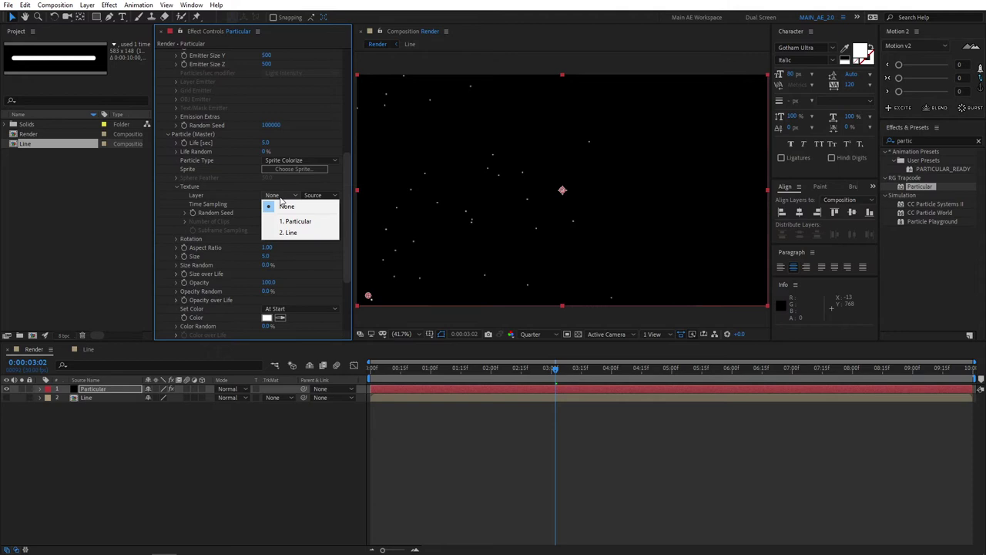
{"action": "left_click", "coordinate": [313, 234]}
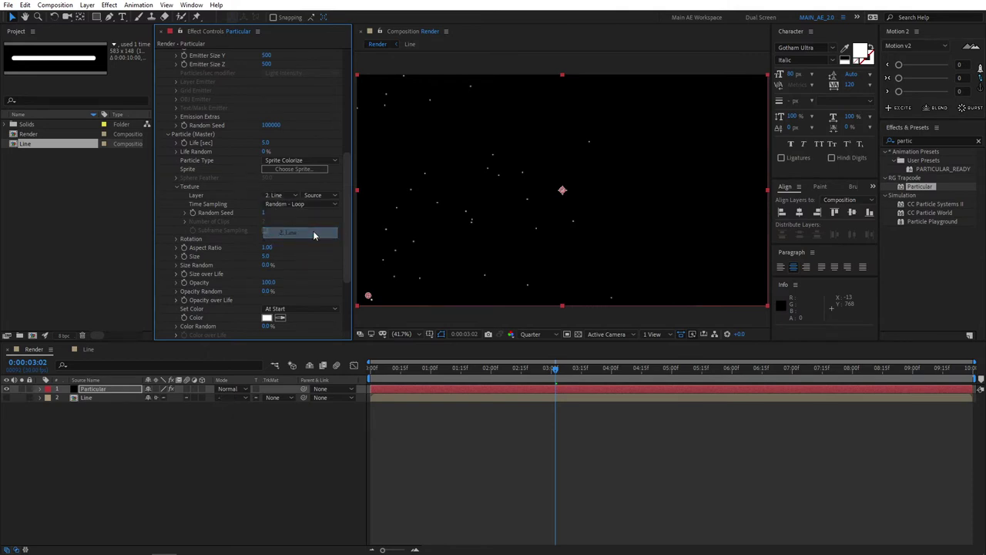
{"action": "left_click", "coordinate": [156, 398]}
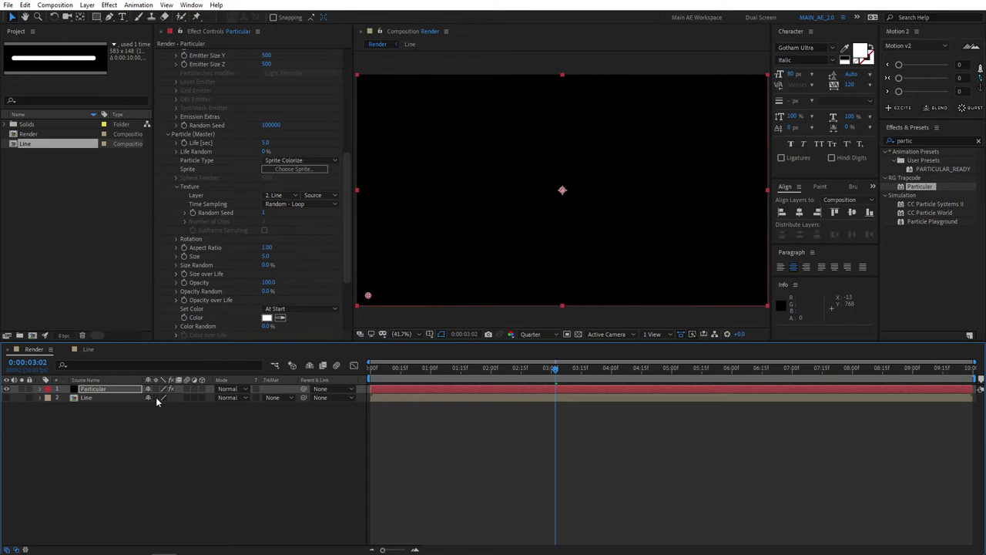
Step: Set the particle Size to 160
{"action": "left_click", "coordinate": [265, 256]}
{"action": "type", "text": "16"}
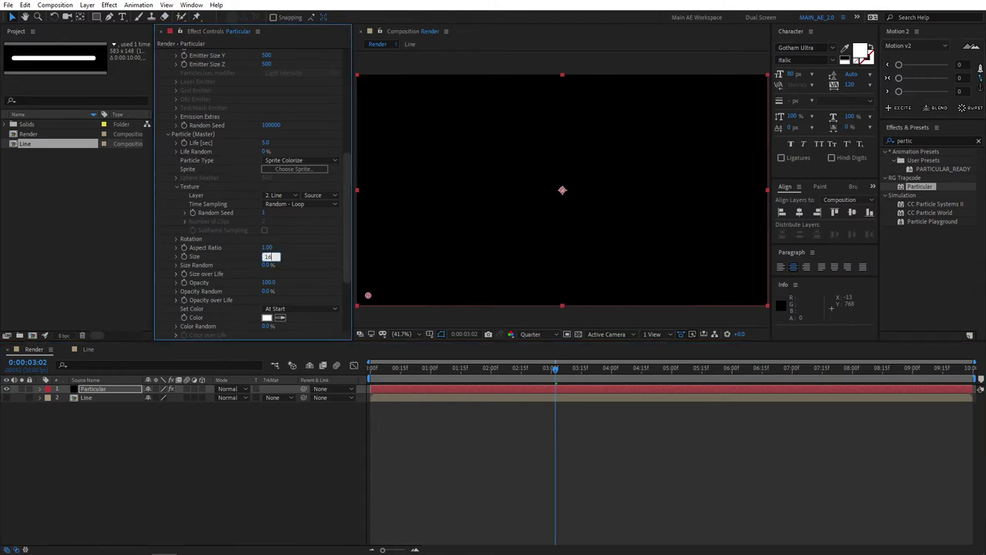
{"action": "type", "text": "0"}
{"action": "key", "text": "Return"}
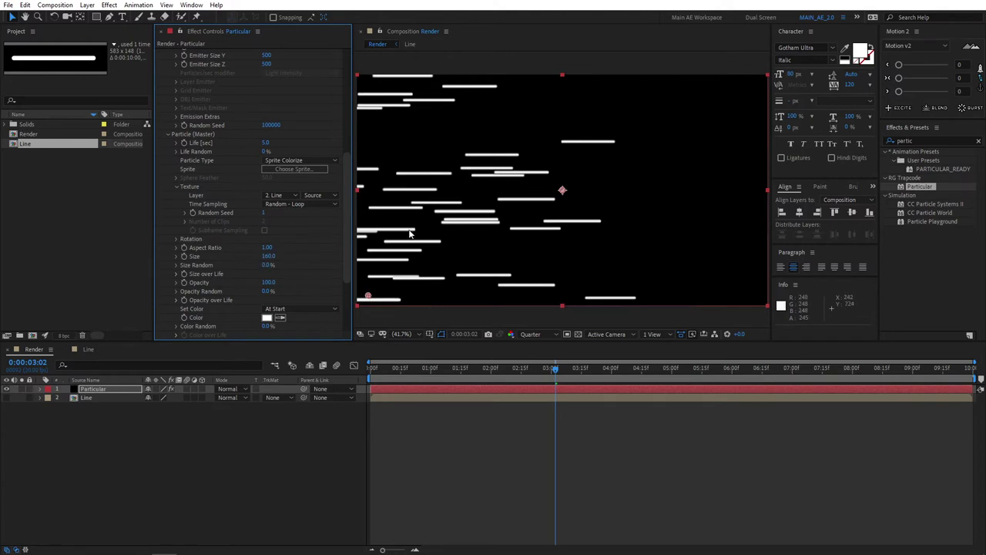
Step: Turn Orient to Motion On in Particular's Rotation settings and preview the diagonal streaks
{"action": "left_click", "coordinate": [175, 239]}
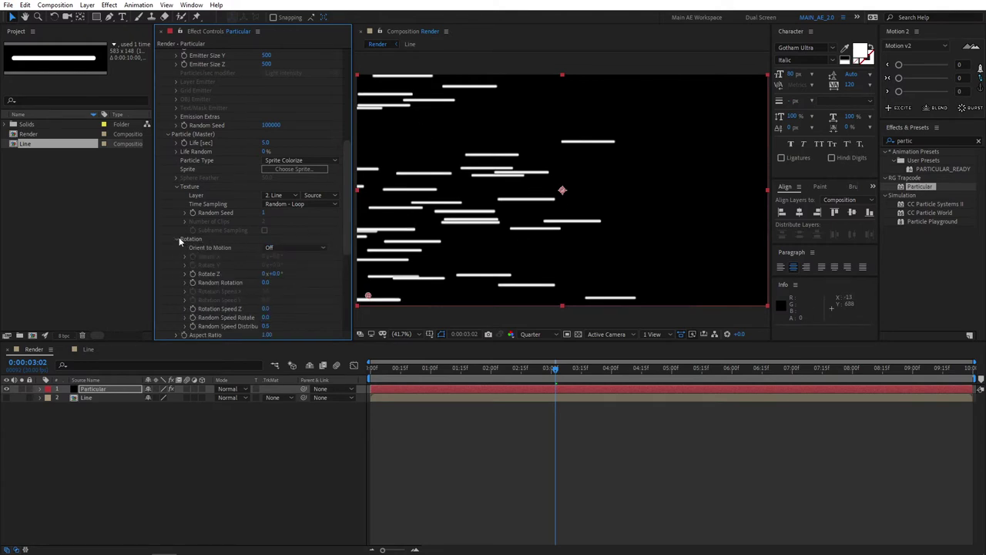
{"action": "left_click", "coordinate": [276, 247]}
{"action": "left_click", "coordinate": [276, 269]}
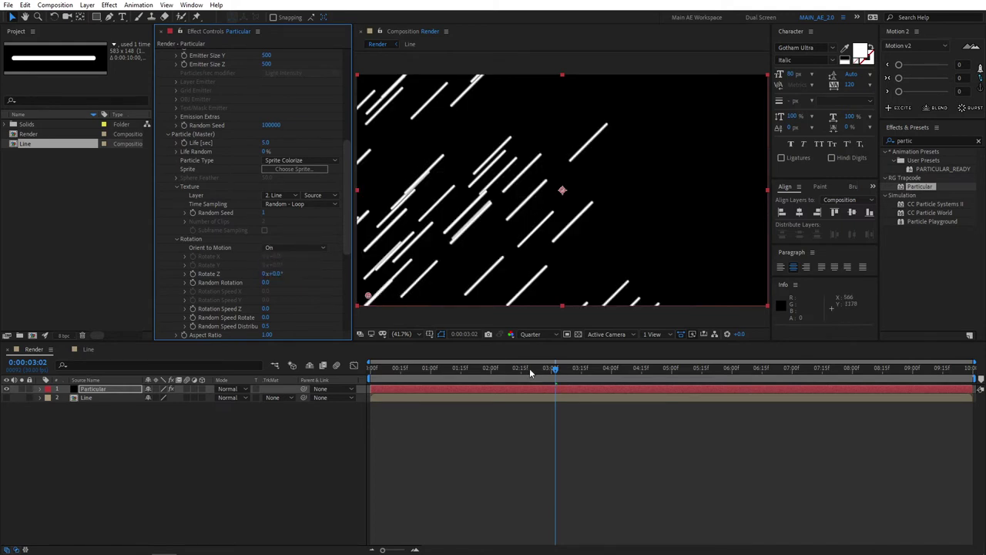
{"action": "key", "text": "space"}
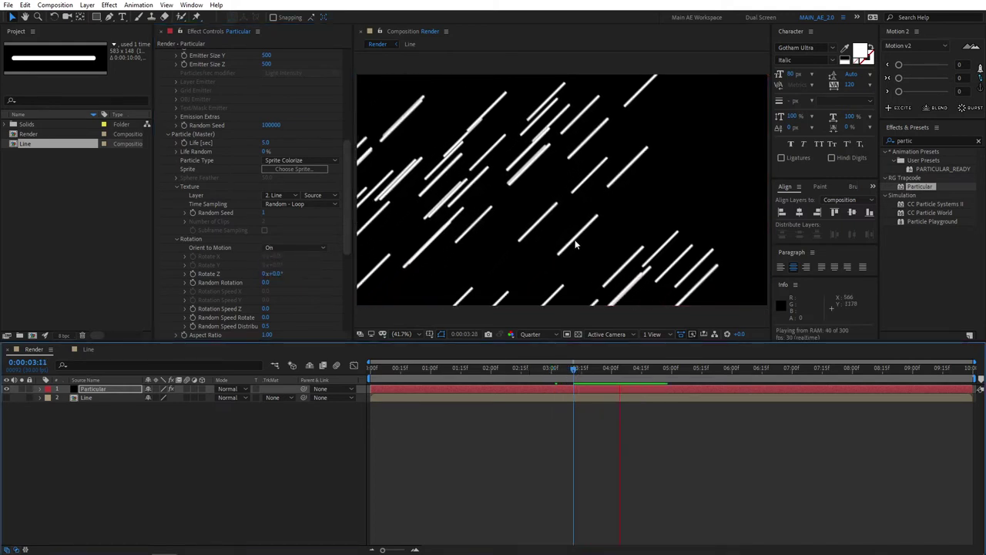
{"action": "key", "text": "space"}
{"action": "left_click", "coordinate": [175, 240]}
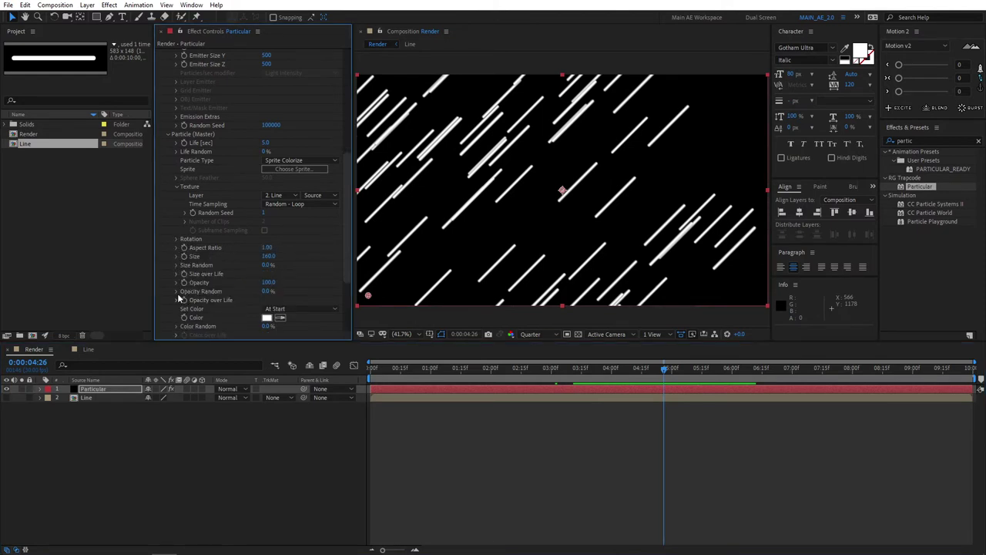
Step: Apply the triangular fade-in/fade-out preset to Particular's Opacity over Life curve
{"action": "left_click", "coordinate": [176, 300]}
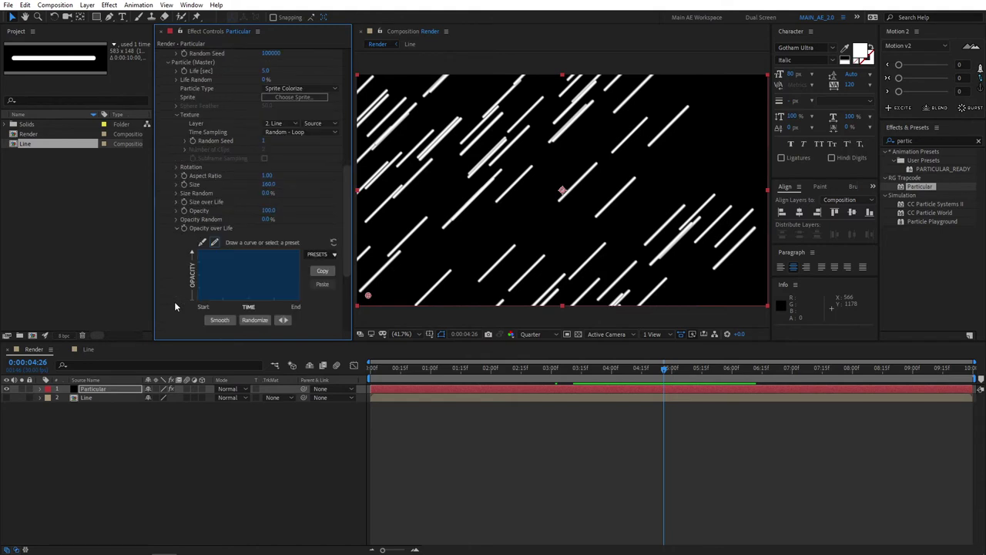
{"action": "left_click", "coordinate": [319, 255]}
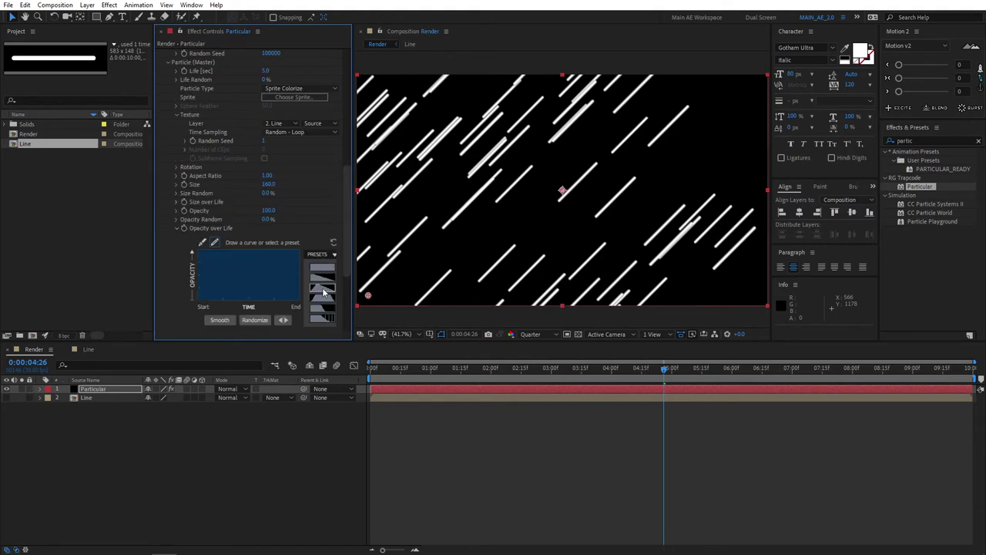
{"action": "left_click", "coordinate": [325, 289]}
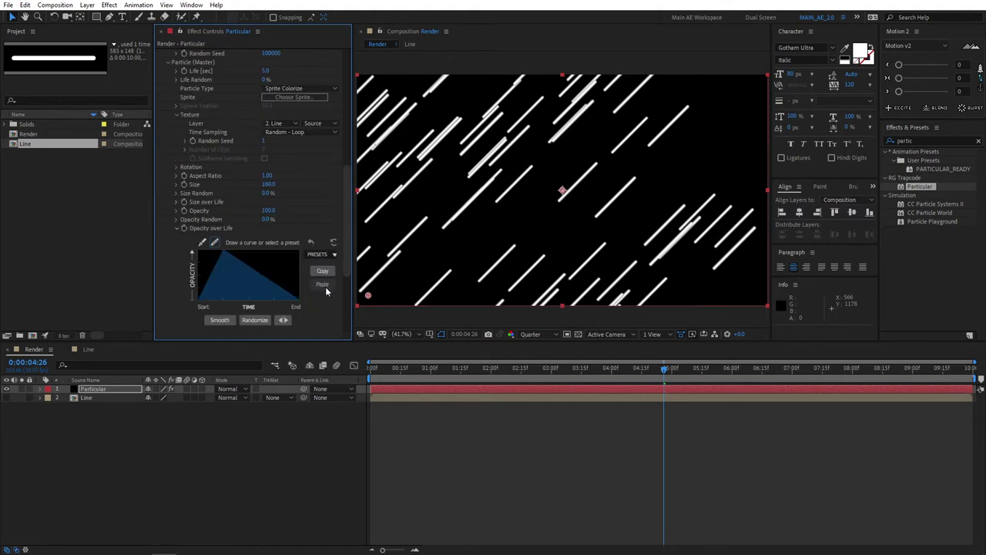
{"action": "left_click", "coordinate": [177, 229]}
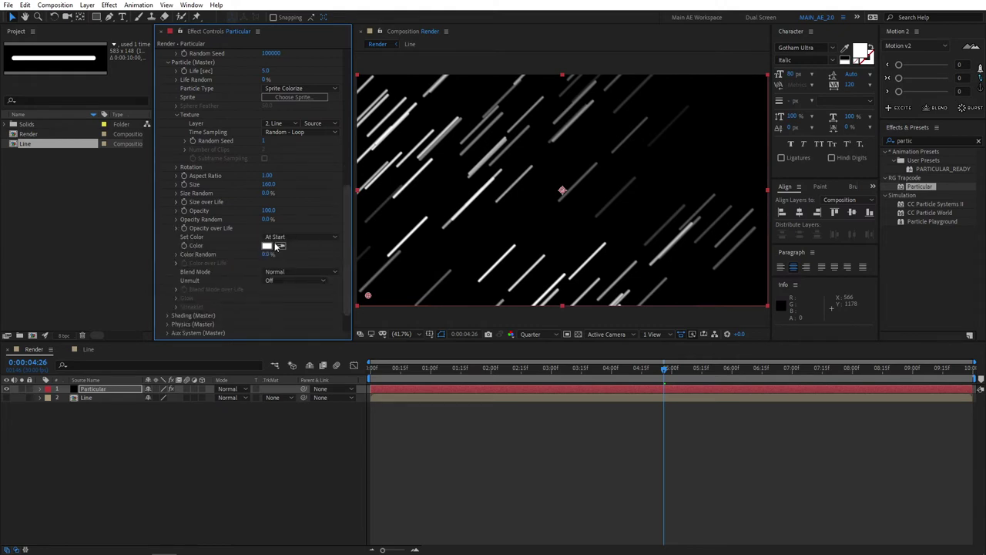
Step: Set Particular's Set Color mode to Random from Gradient
{"action": "left_click", "coordinate": [289, 238]}
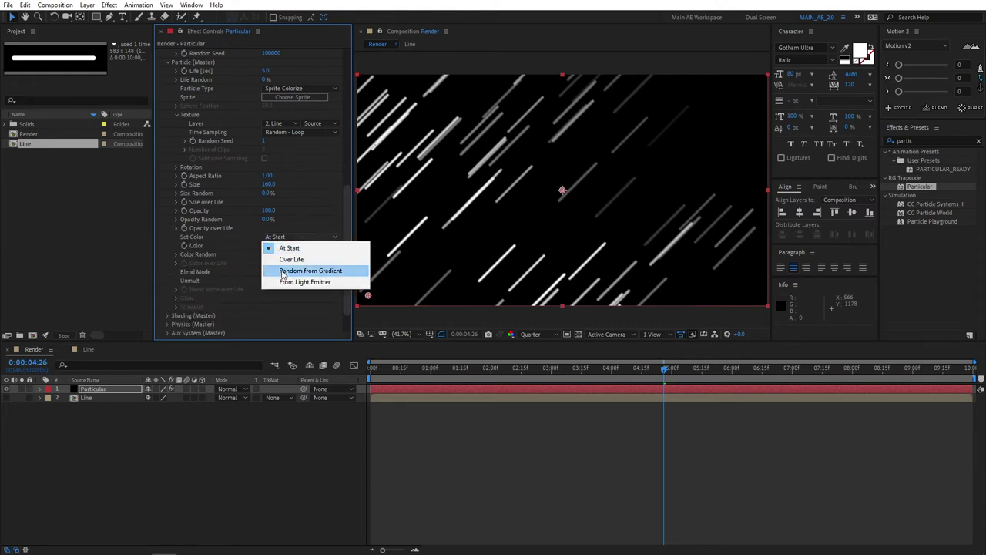
{"action": "left_click", "coordinate": [346, 271]}
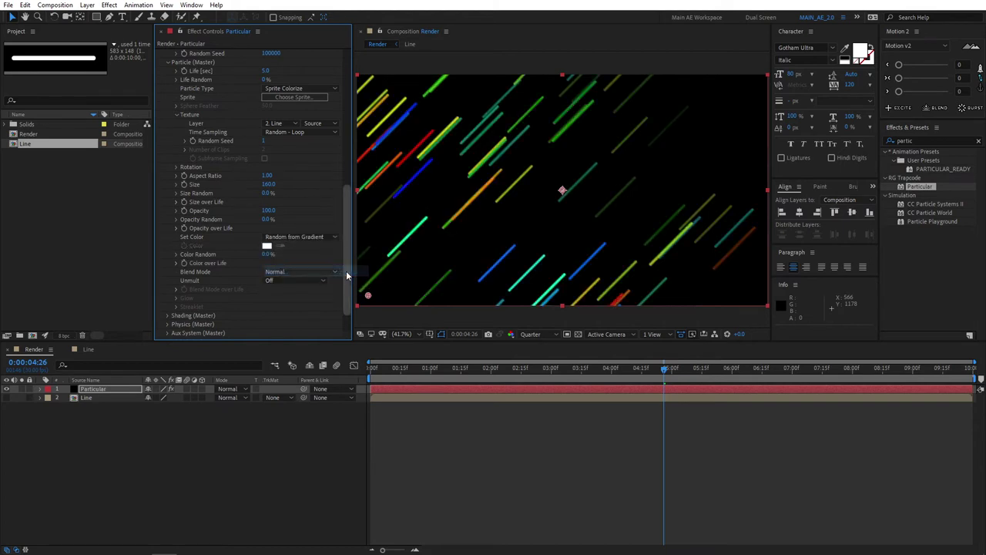
{"action": "scroll", "coordinate": [300, 271], "scroll_direction": "down", "scroll_amount": 1}
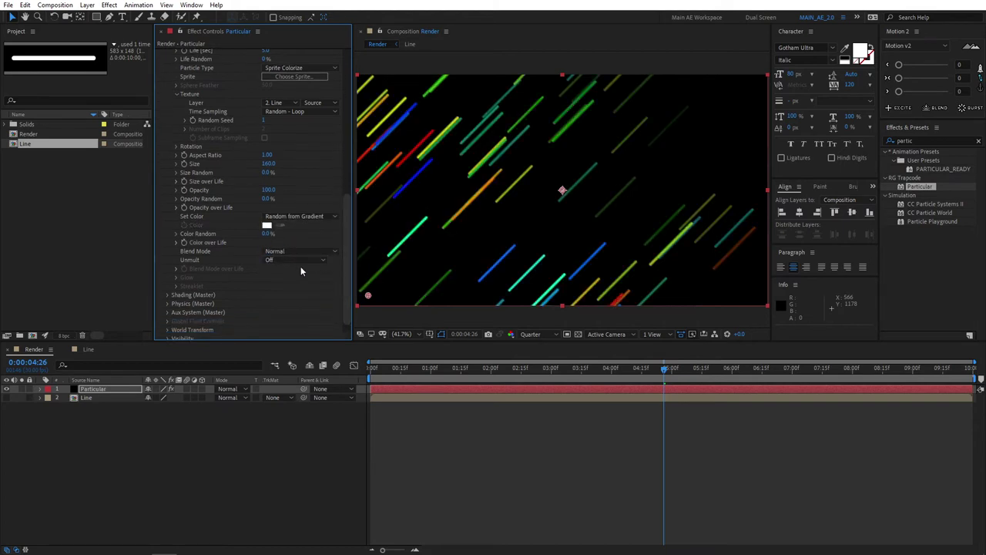
Step: Remove the yellow, green and red stops from Color over Life, then shift the cyan and blue stops left
{"action": "left_click", "coordinate": [177, 243]}
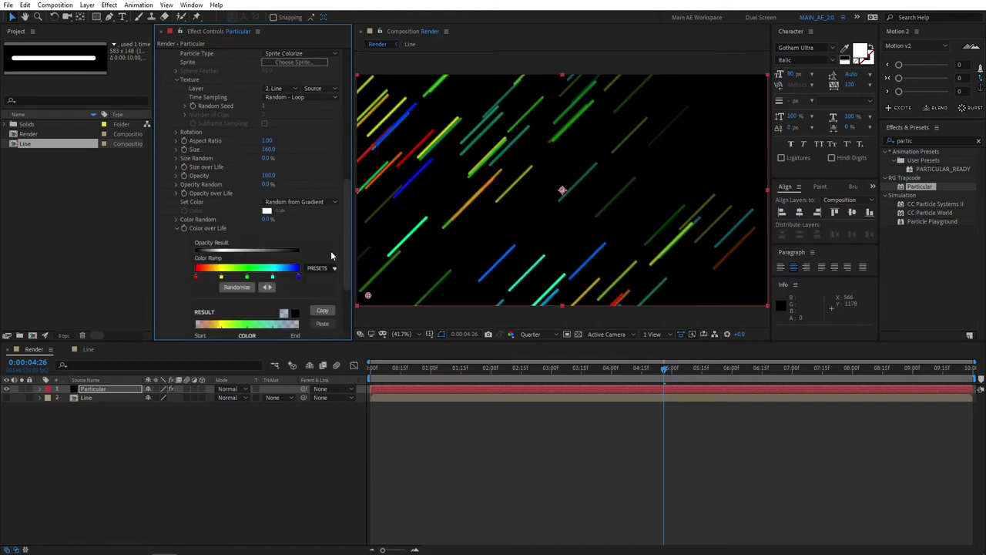
{"action": "scroll", "coordinate": [349, 261], "scroll_direction": "down", "scroll_amount": 3}
{"action": "left_click_drag", "start_coordinate": [221, 218], "coordinate": [223, 275]}
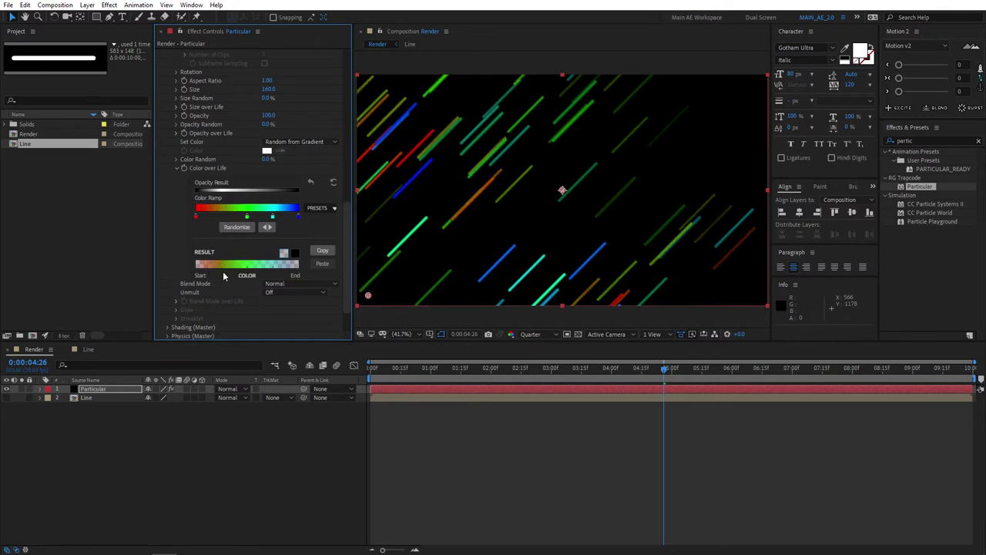
{"action": "left_click_drag", "start_coordinate": [248, 221], "coordinate": [268, 234]}
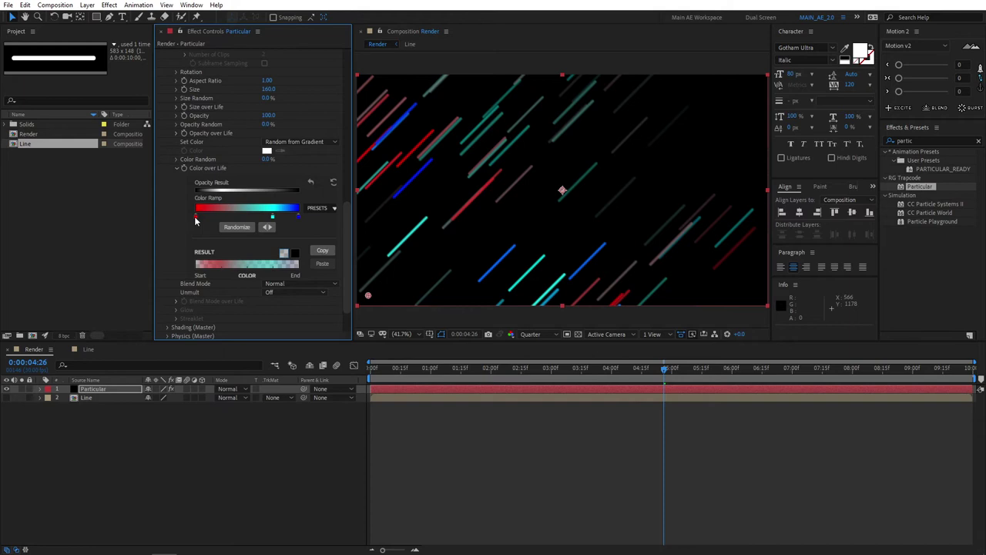
{"action": "left_click_drag", "start_coordinate": [195, 218], "coordinate": [202, 271]}
{"action": "left_click_drag", "start_coordinate": [272, 216], "coordinate": [227, 219]}
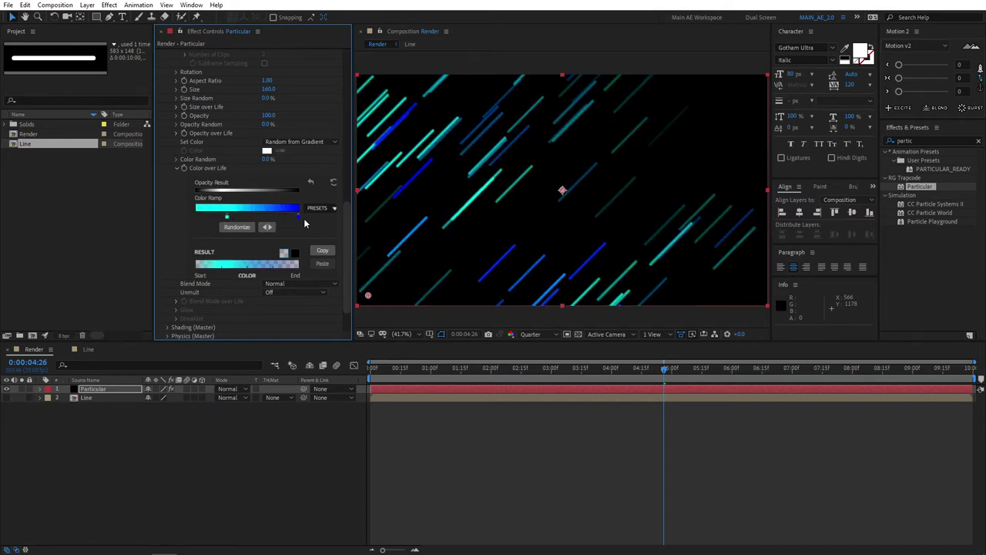
{"action": "left_click_drag", "start_coordinate": [291, 219], "coordinate": [278, 218]}
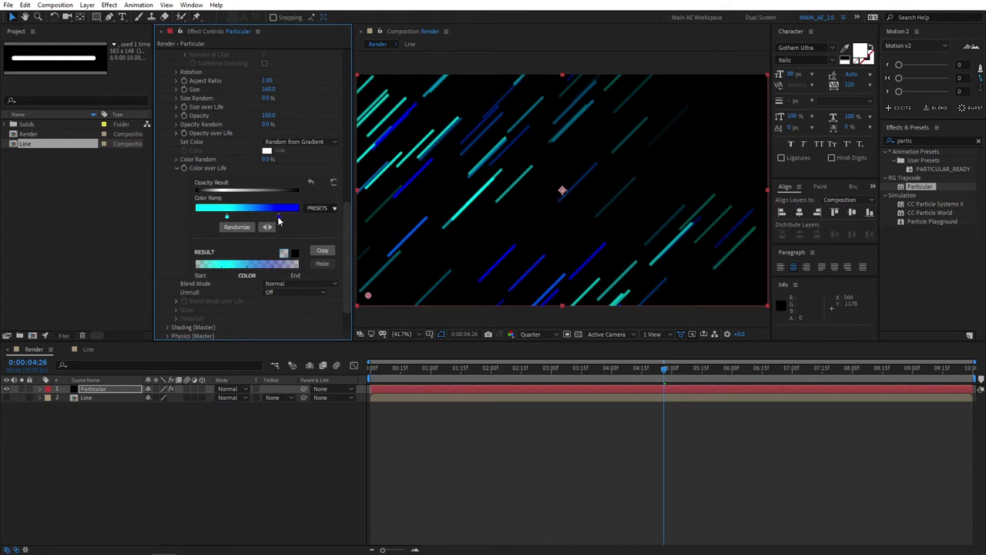
{"action": "left_click", "coordinate": [176, 168]}
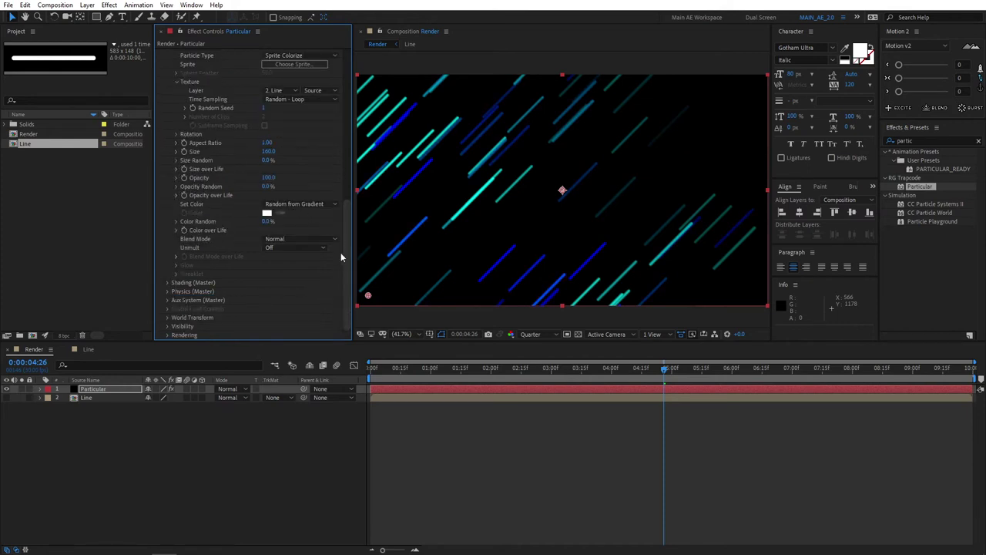
{"action": "left_click", "coordinate": [168, 291]}
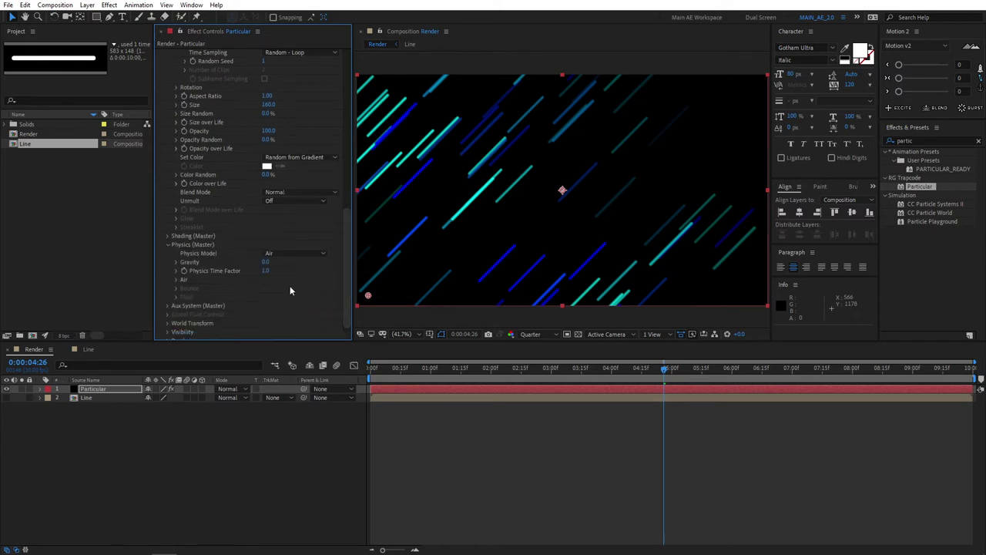
{"action": "left_click", "coordinate": [265, 263]}
{"action": "key", "text": "Return"}
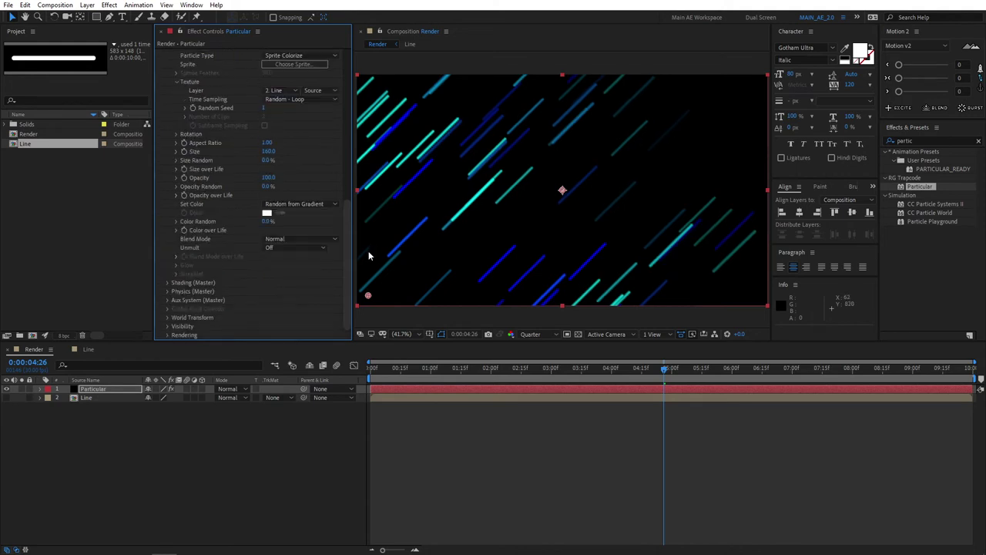
{"action": "scroll", "coordinate": [350, 252], "scroll_direction": "up", "scroll_amount": 10}
Step: Preview the diagonal lines animating, then stop playback
{"action": "left_click_drag", "start_coordinate": [664, 368], "coordinate": [644, 368]}
{"action": "key", "text": "space"}
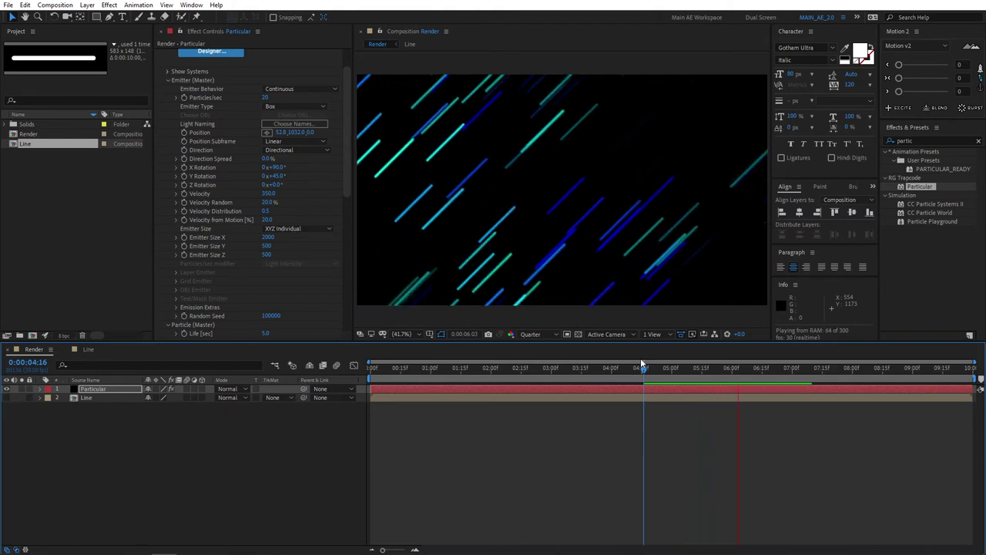
{"action": "key", "text": "space"}
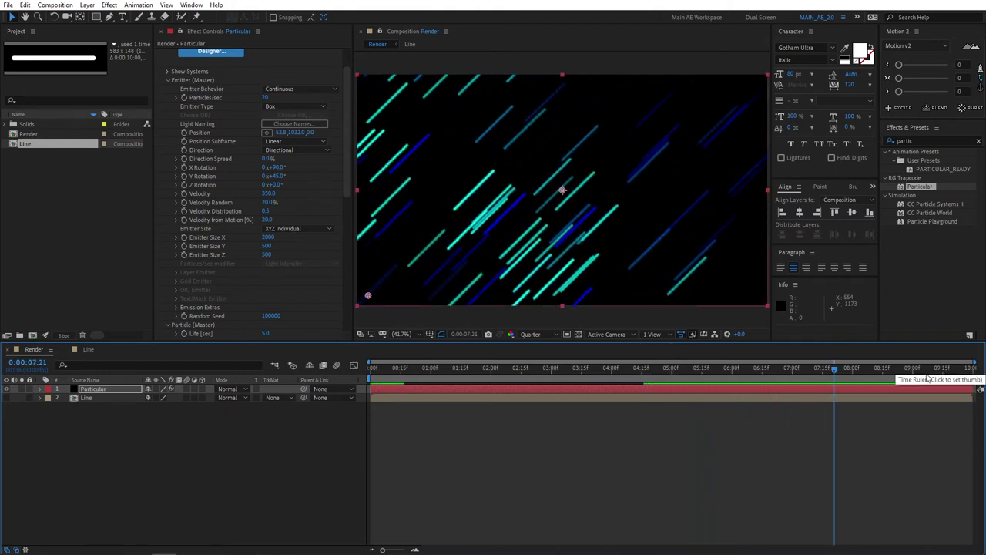
Step: Set the current time to exactly 0:00:05:00
{"action": "left_click", "coordinate": [718, 368]}
{"action": "left_click", "coordinate": [695, 369]}
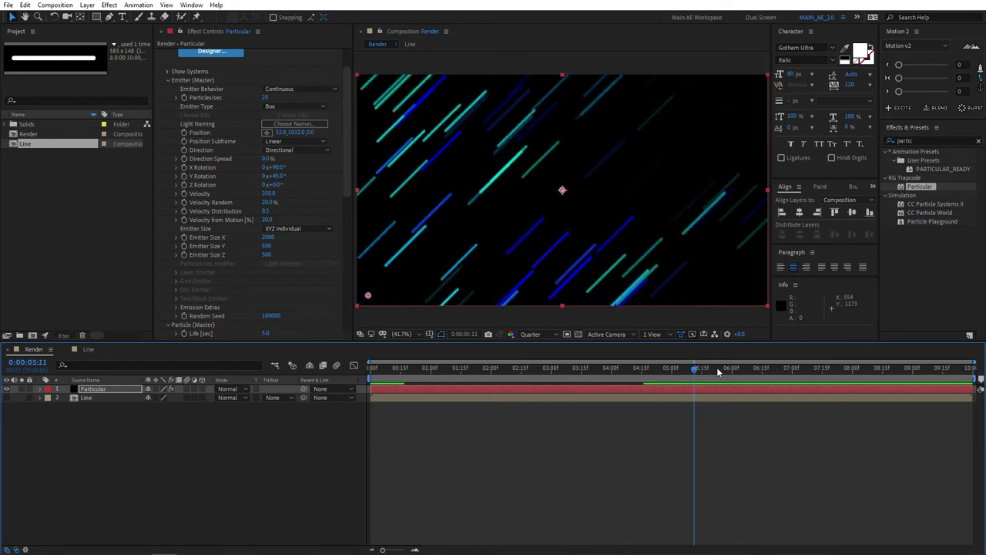
{"action": "left_click_drag", "start_coordinate": [695, 368], "coordinate": [671, 368]}
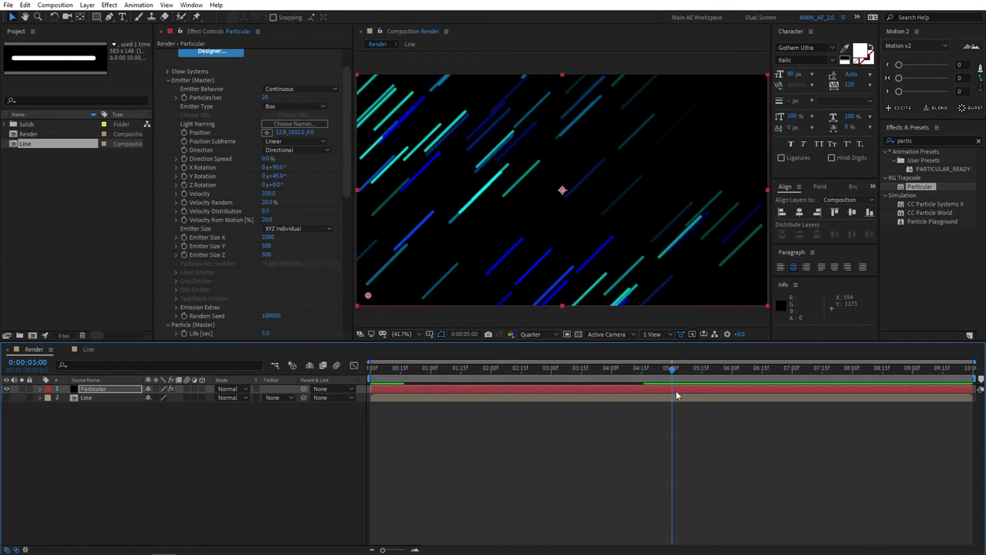
Step: Add a layer marker at 5 seconds and start the work area at 05:00
{"action": "key", "text": "KP_Multiply"}
{"action": "left_click_drag", "start_coordinate": [395, 374], "coordinate": [664, 383]}
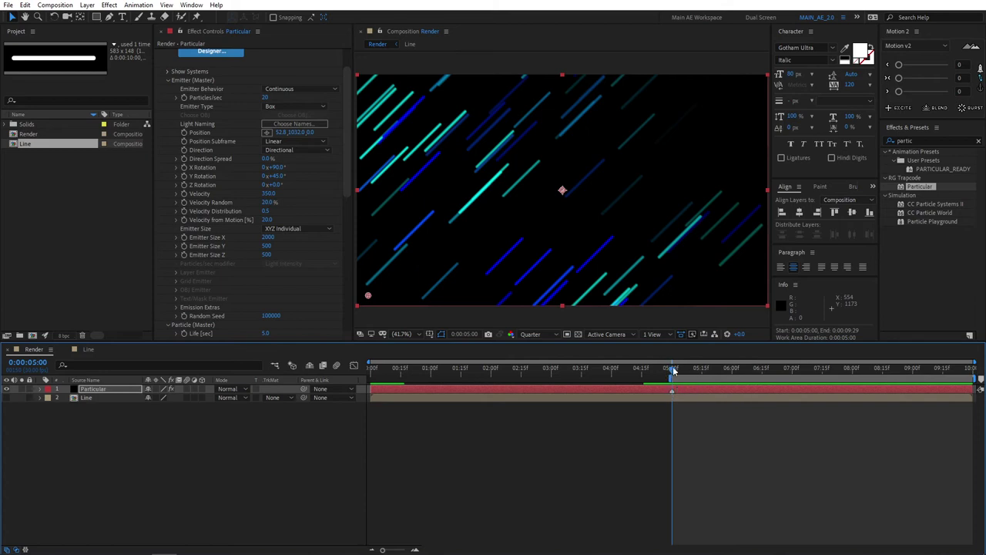
{"action": "key", "text": "Page_Up"}
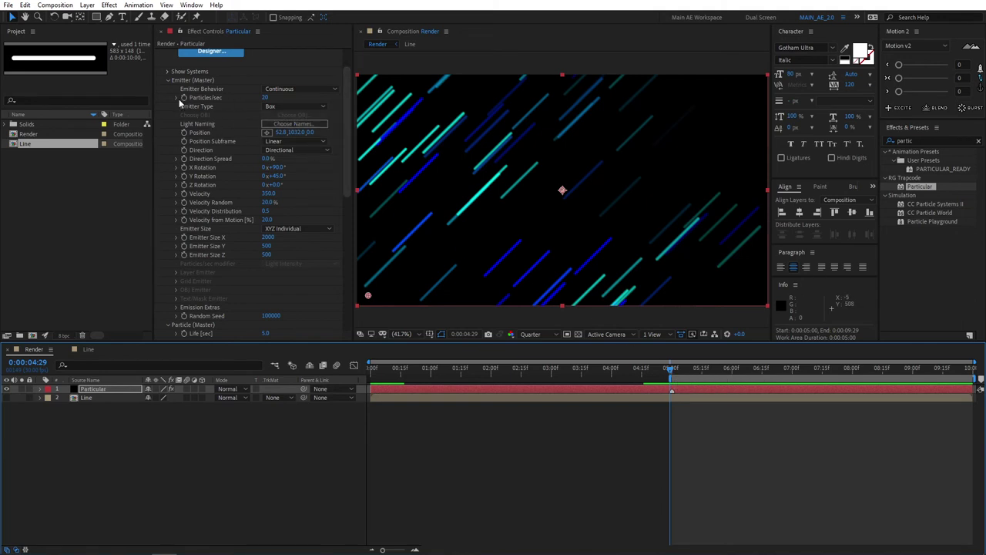
{"action": "left_click", "coordinate": [670, 370]}
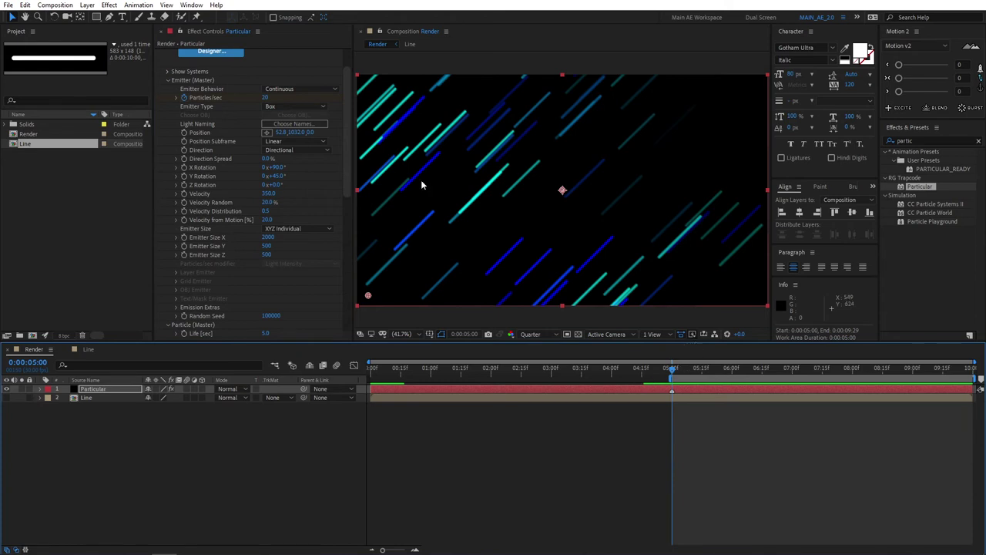
Step: Set Particular's Particles/sec to 0 at 5 seconds
{"action": "left_click", "coordinate": [268, 98]}
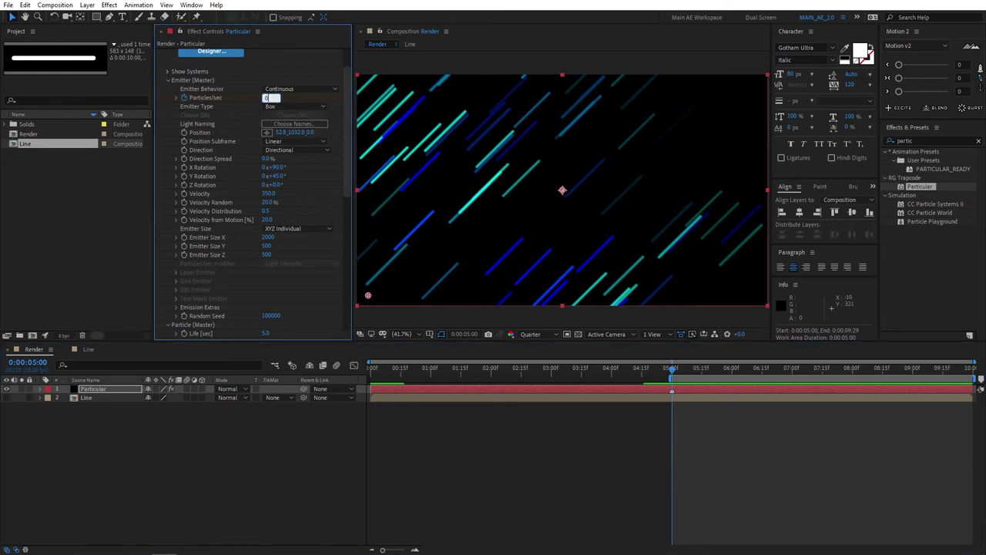
{"action": "type", "text": "0"}
{"action": "key", "text": "Return"}
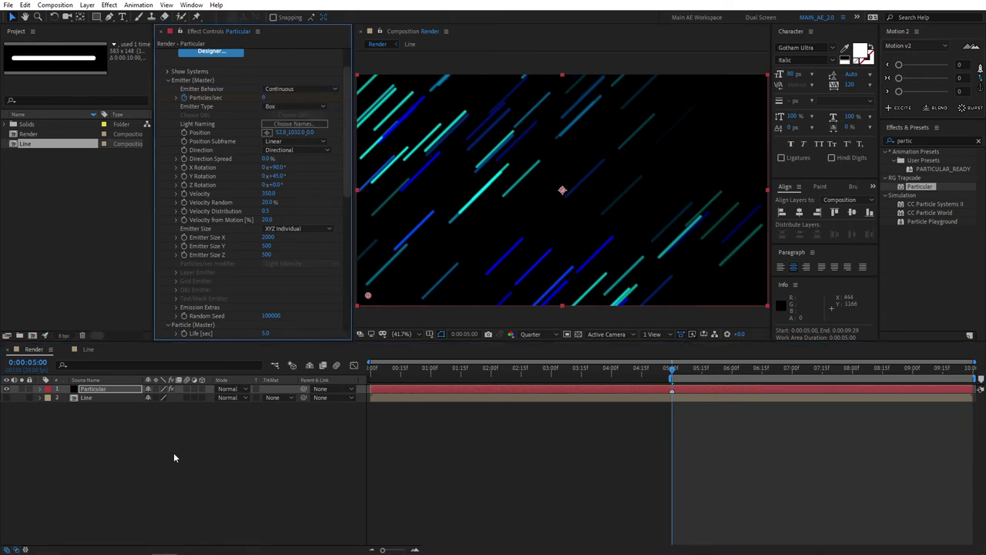
Step: Duplicate the Particular layer and slide the top copy to start at 5 seconds
{"action": "left_click", "coordinate": [174, 457]}
{"action": "left_click", "coordinate": [91, 390]}
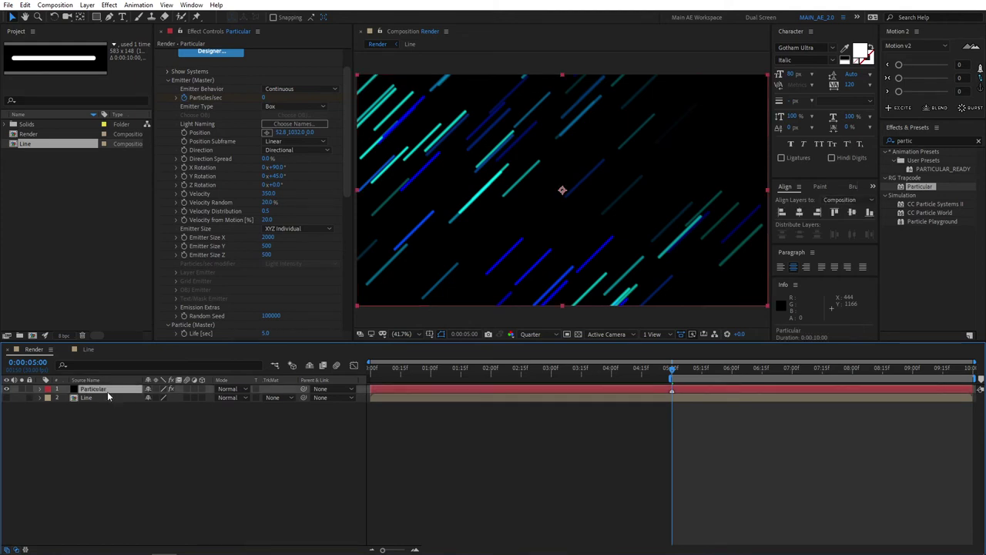
{"action": "key", "text": "ctrl+d"}
{"action": "left_click_drag", "start_coordinate": [376, 395], "coordinate": [681, 401]}
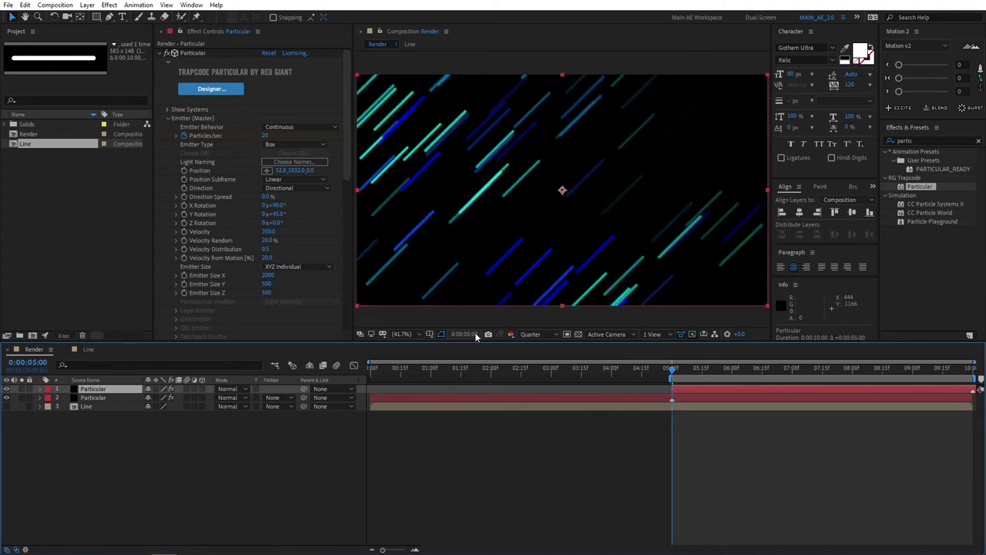
{"action": "left_click", "coordinate": [527, 508]}
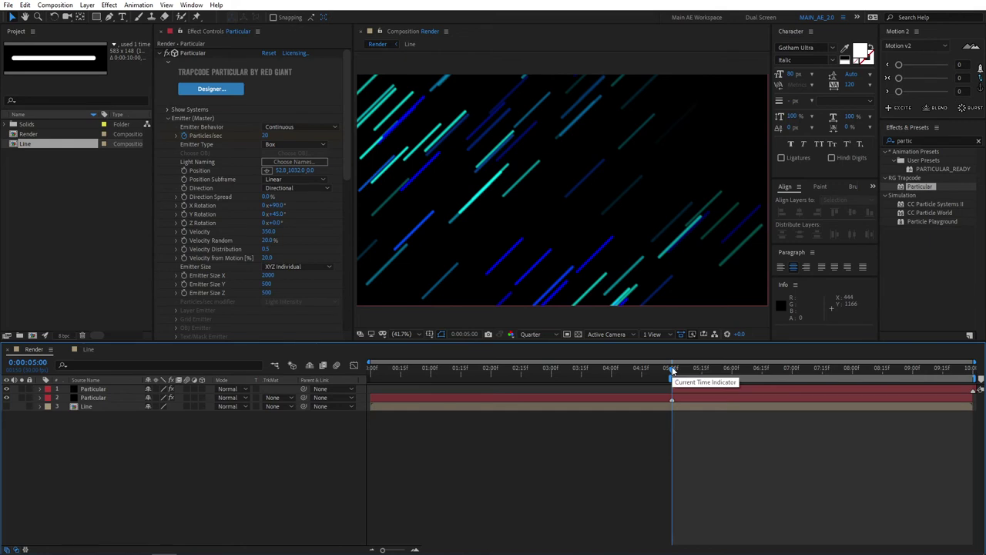
Step: Preview the work area from 5 seconds to about 8:01 to check the loop
{"action": "left_click_drag", "start_coordinate": [672, 372], "coordinate": [946, 373]}
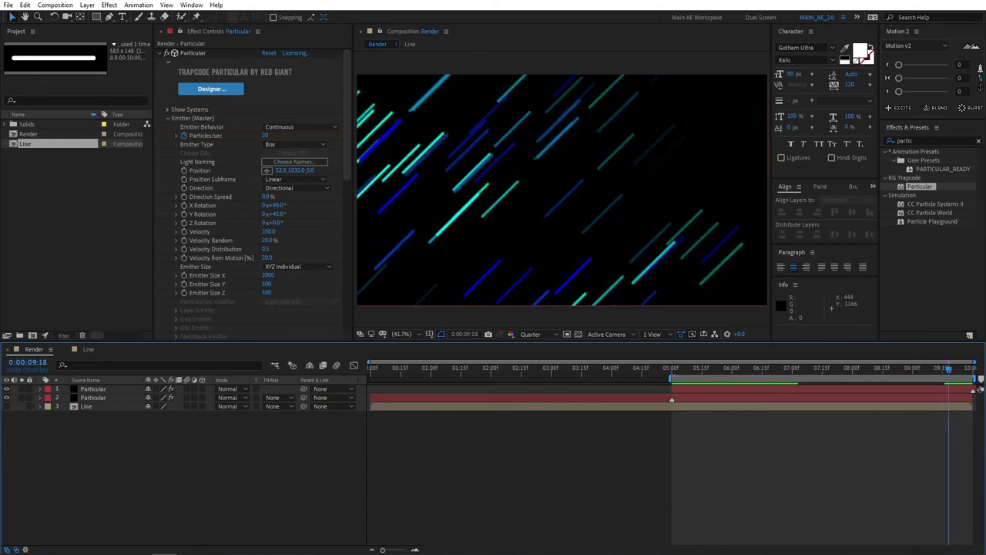
{"action": "key", "text": "space"}
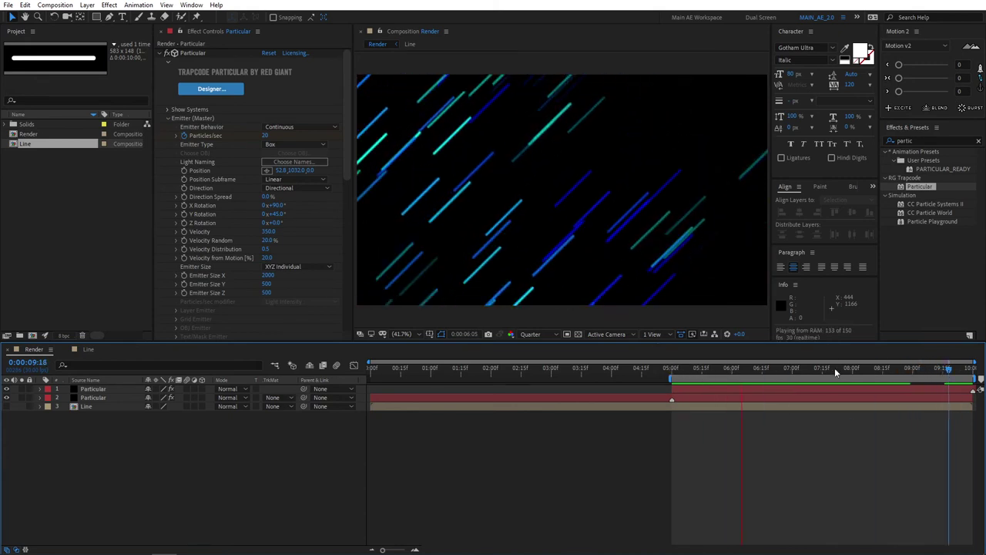
{"action": "key", "text": "space"}
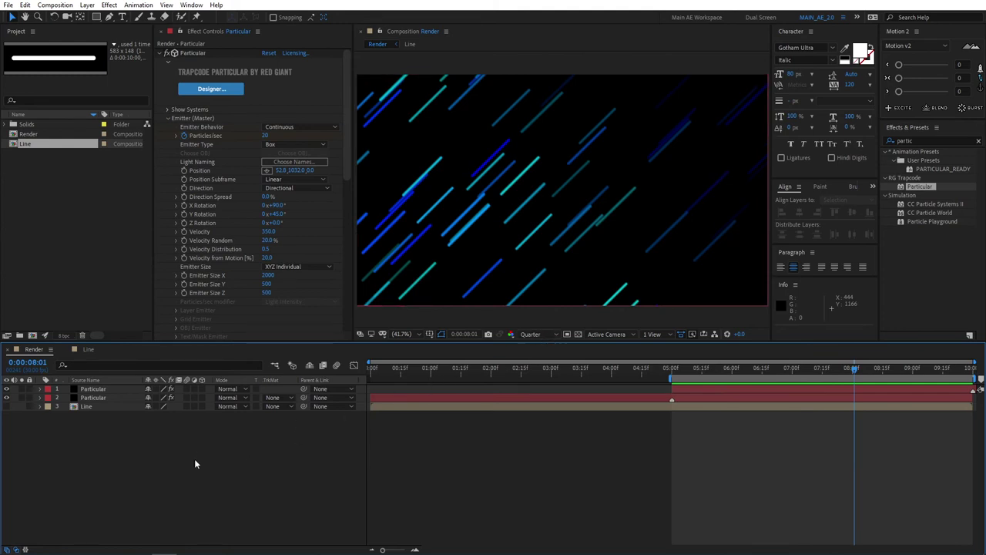
Step: Create a black solid named BG and move it to the bottom of the stack
{"action": "right_click", "coordinate": [94, 453]}
{"action": "mouse_move", "coordinate": [132, 341]}
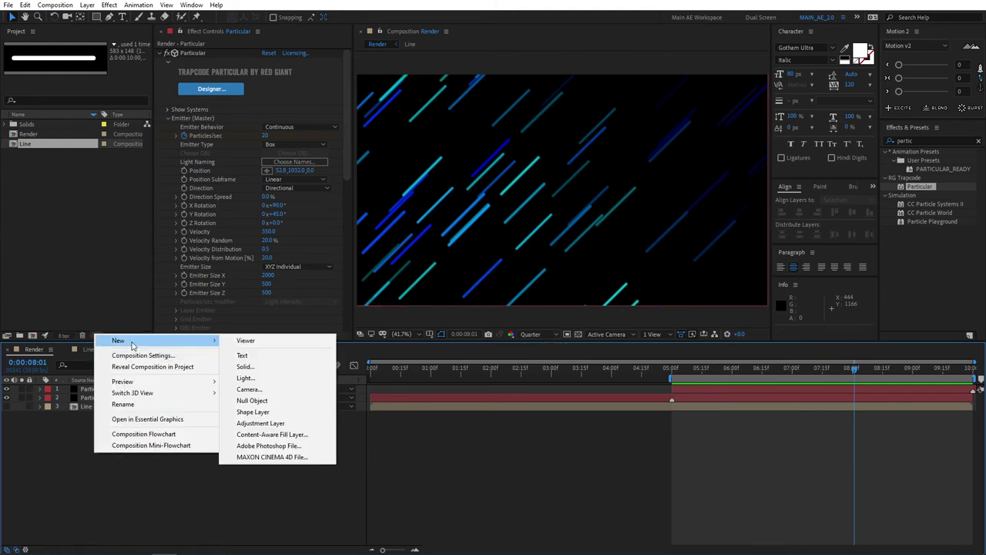
{"action": "left_click", "coordinate": [256, 371]}
{"action": "type", "text": "BG"}
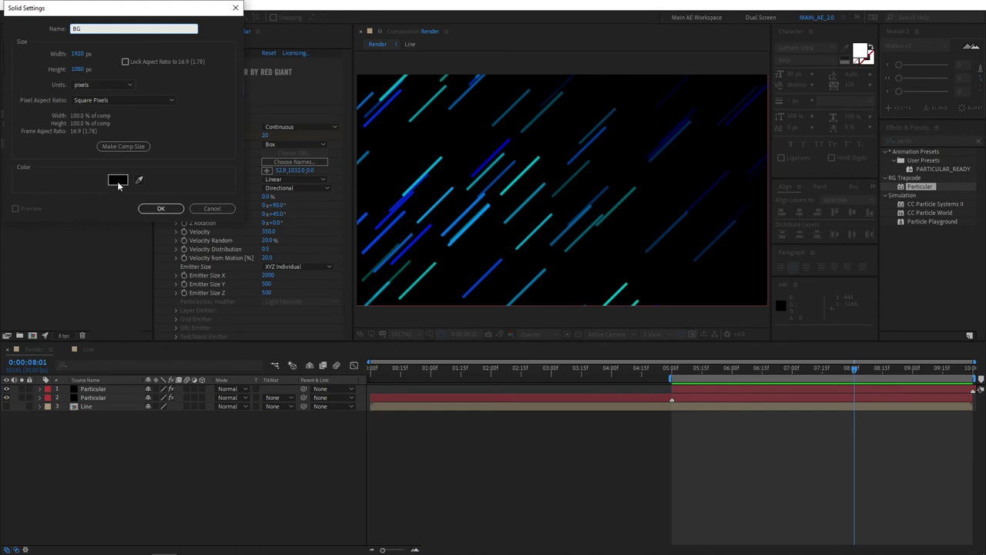
{"action": "left_click", "coordinate": [159, 209]}
{"action": "left_click_drag", "start_coordinate": [108, 388], "coordinate": [85, 417]}
{"action": "left_click", "coordinate": [99, 448]}
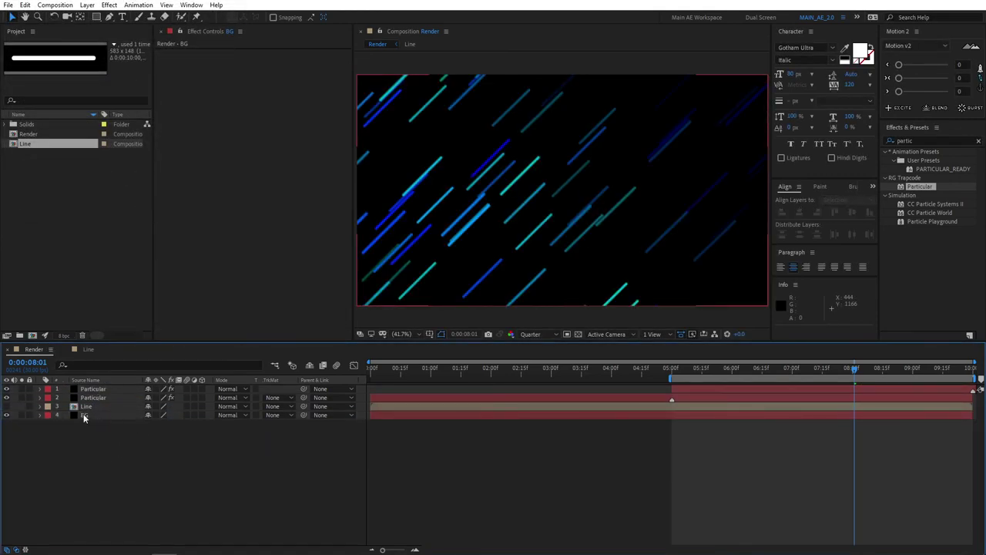
Step: Add a new adjustment layer named GLOW
{"action": "right_click", "coordinate": [93, 454]}
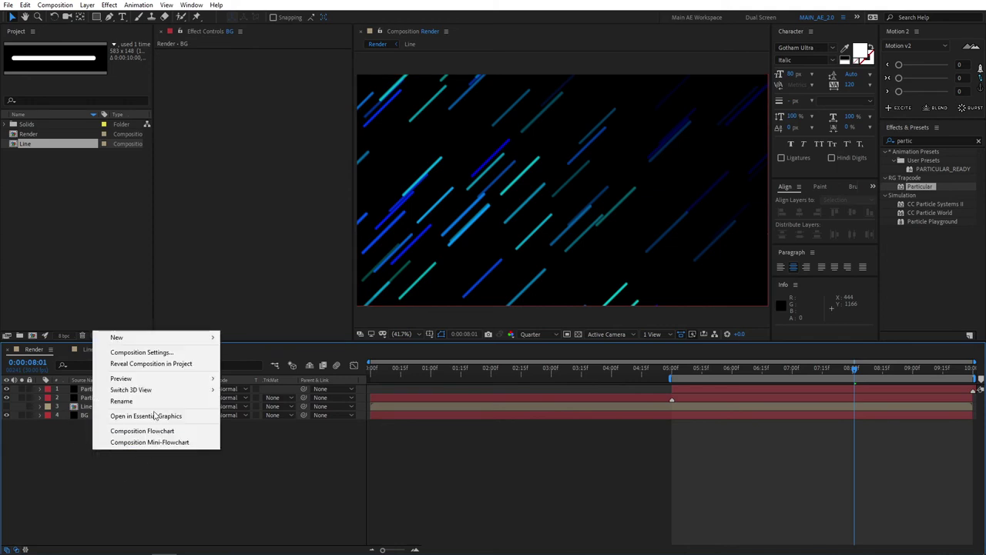
{"action": "mouse_move", "coordinate": [132, 337]}
{"action": "left_click", "coordinate": [256, 419]}
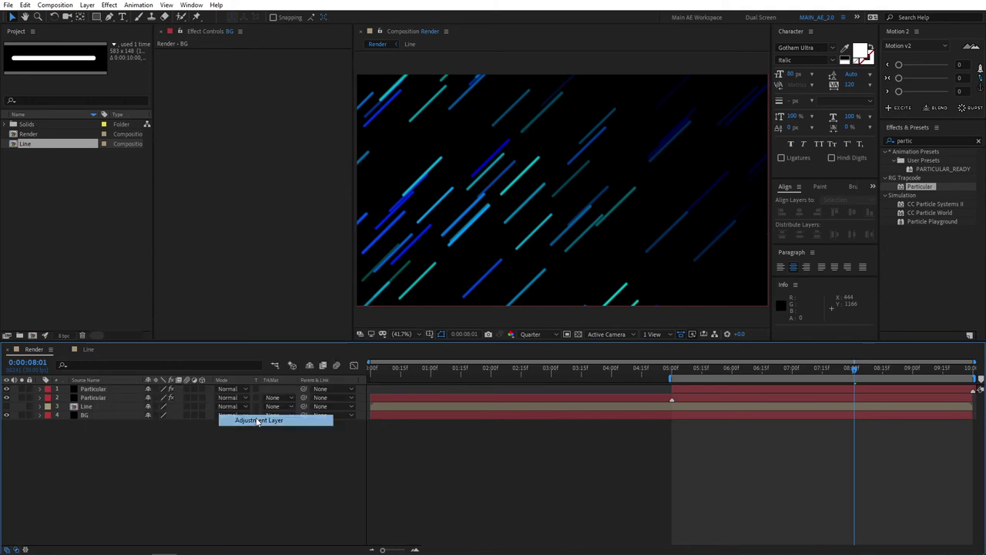
{"action": "key", "text": "Return"}
{"action": "type", "text": "GLOW"}
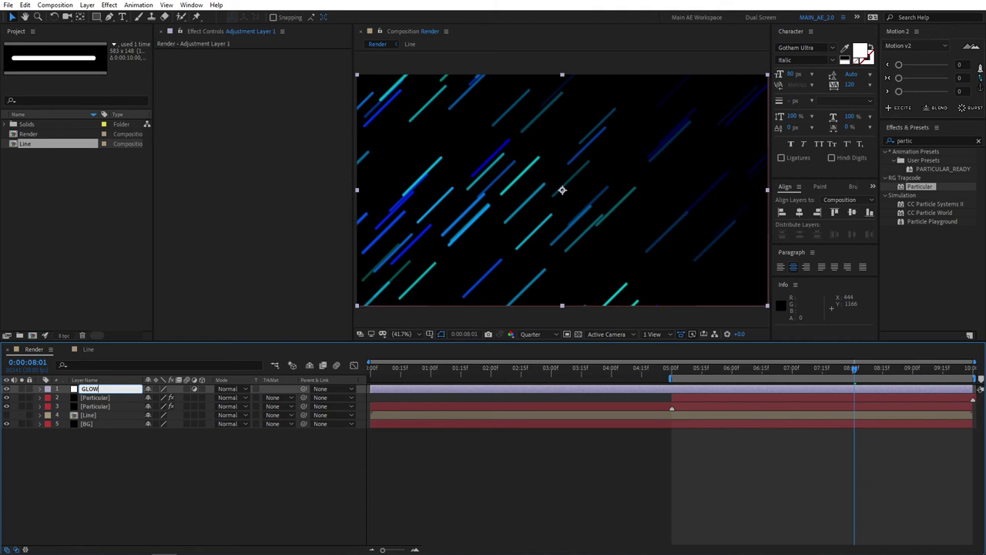
{"action": "key", "text": "Return"}
Step: Apply Glow to the GLOW layer with 40% threshold and radius 20
{"action": "double_click", "coordinate": [918, 140]}
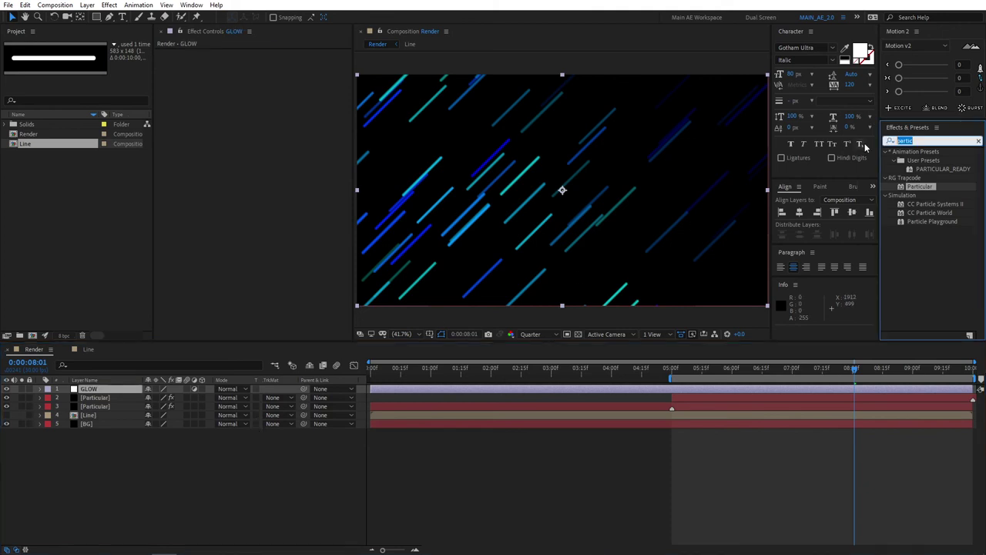
{"action": "type", "text": "glow"}
{"action": "scroll", "coordinate": [909, 257], "scroll_direction": "down", "scroll_amount": 4}
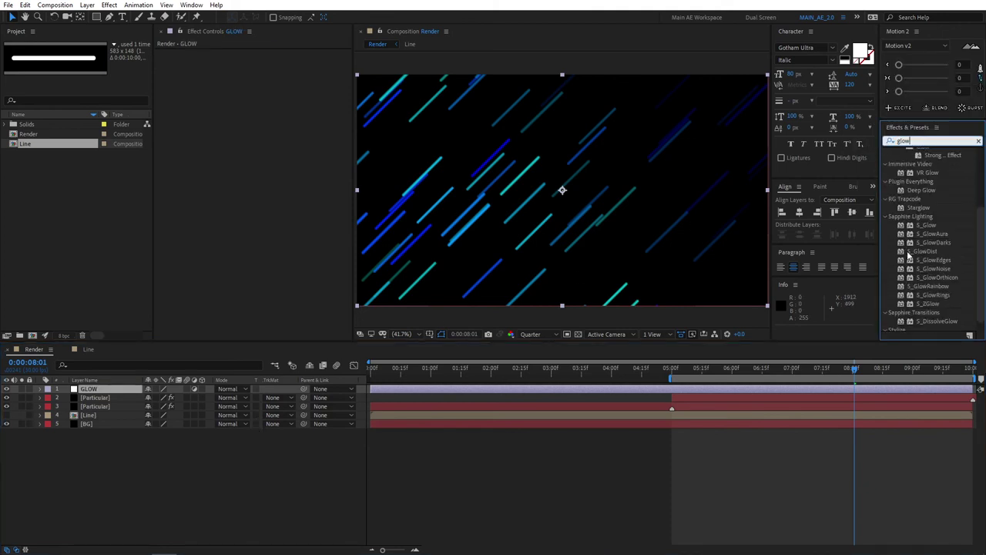
{"action": "double_click", "coordinate": [923, 326]}
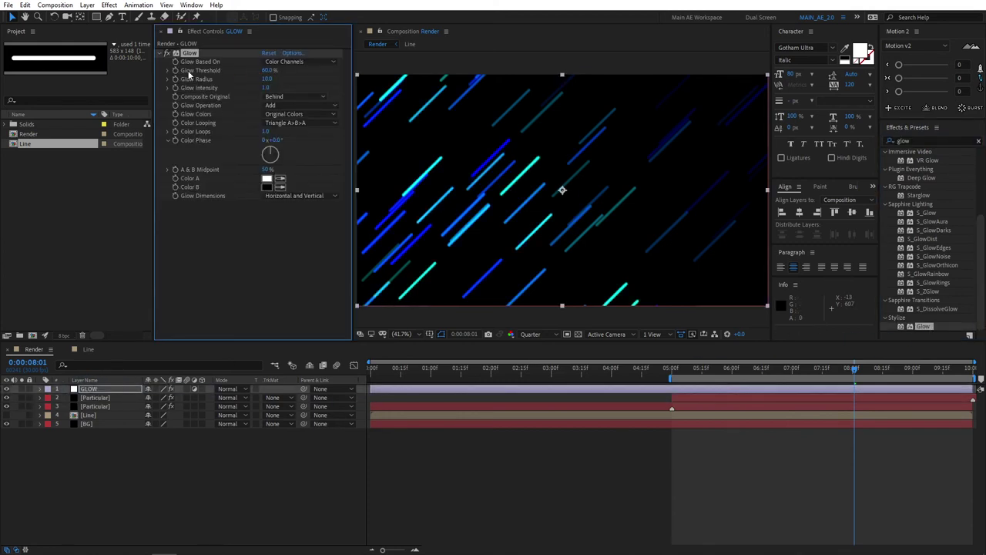
{"action": "left_click", "coordinate": [270, 70]}
{"action": "type", "text": "40"}
{"action": "key", "text": "Return"}
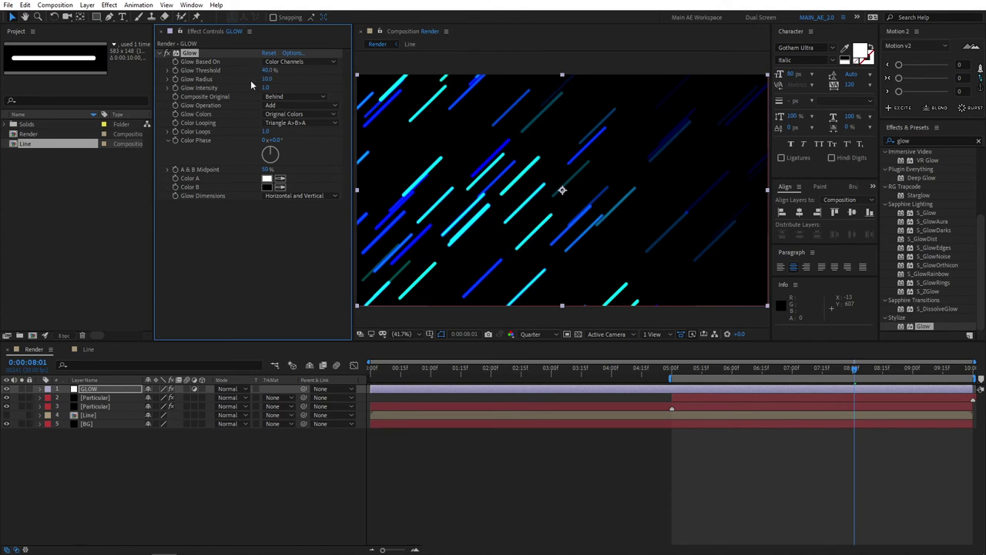
{"action": "left_click", "coordinate": [270, 79]}
{"action": "type", "text": "20"}
{"action": "key", "text": "Return"}
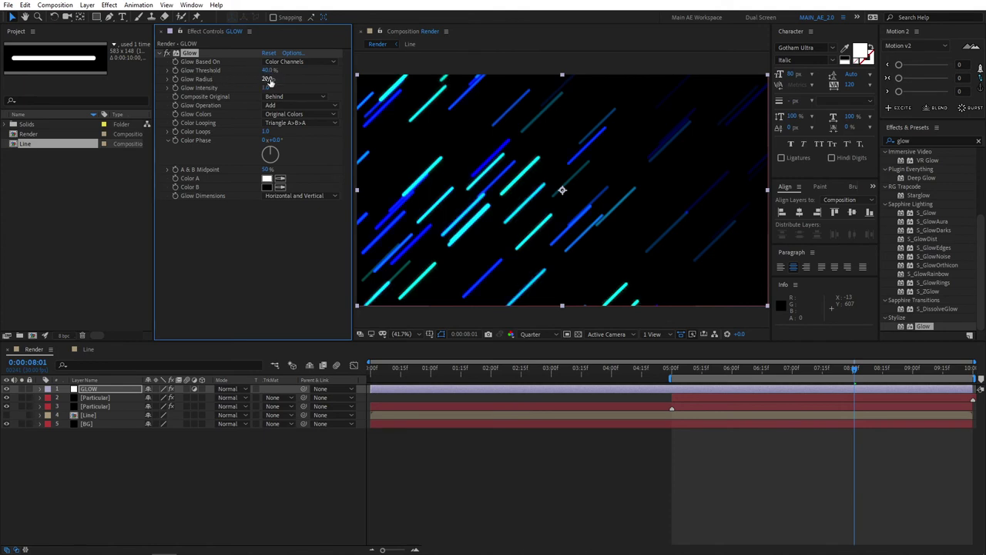
{"action": "left_click", "coordinate": [198, 169]}
Step: Duplicate the Glow as Glow 2 with radius 100 and intensity 0.6
{"action": "left_click", "coordinate": [189, 57]}
{"action": "key", "text": "ctrl+d"}
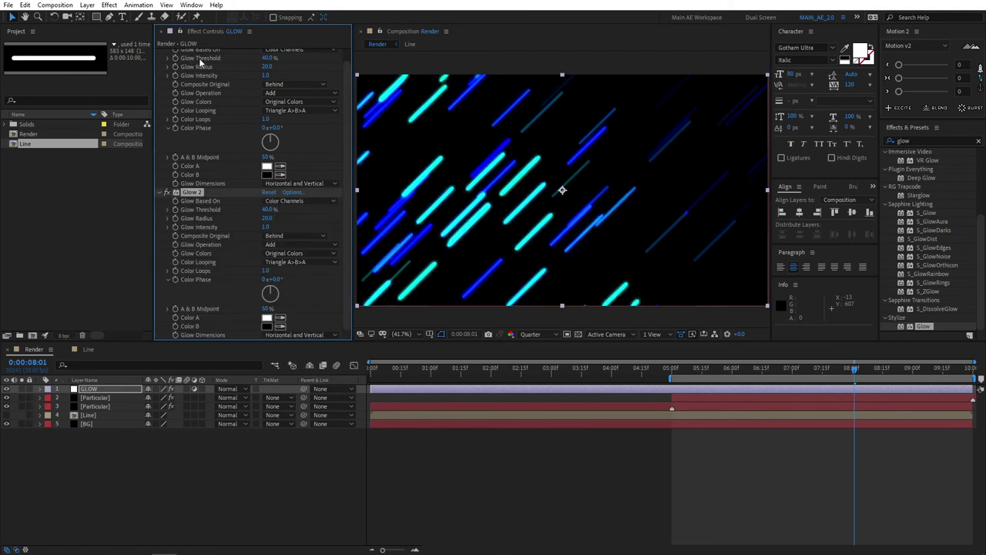
{"action": "left_click", "coordinate": [267, 218]}
{"action": "type", "text": "100"}
{"action": "key", "text": "Return"}
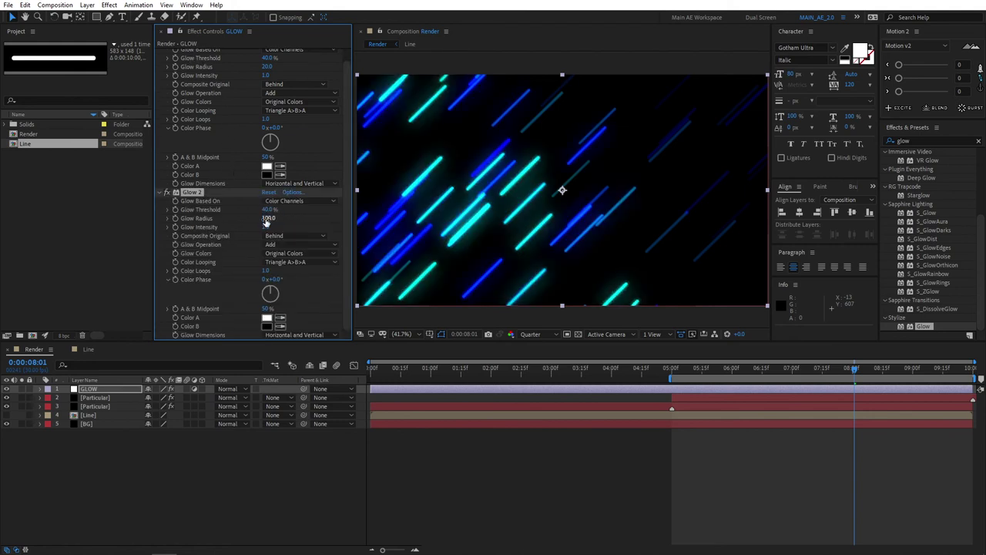
{"action": "left_click", "coordinate": [268, 226]}
{"action": "type", "text": "0.6"}
{"action": "key", "text": "Return"}
Step: Collapse both Glow effects, compare Glow 2 toggled, and preview the glowing lines
{"action": "scroll", "coordinate": [343, 157], "scroll_direction": "up", "scroll_amount": 2}
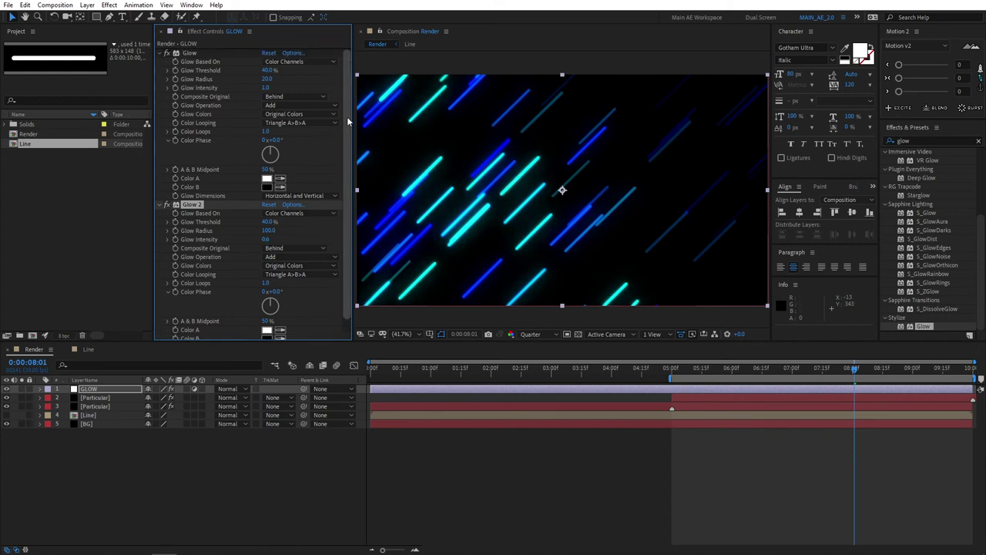
{"action": "left_click", "coordinate": [162, 52]}
{"action": "left_click", "coordinate": [163, 60]}
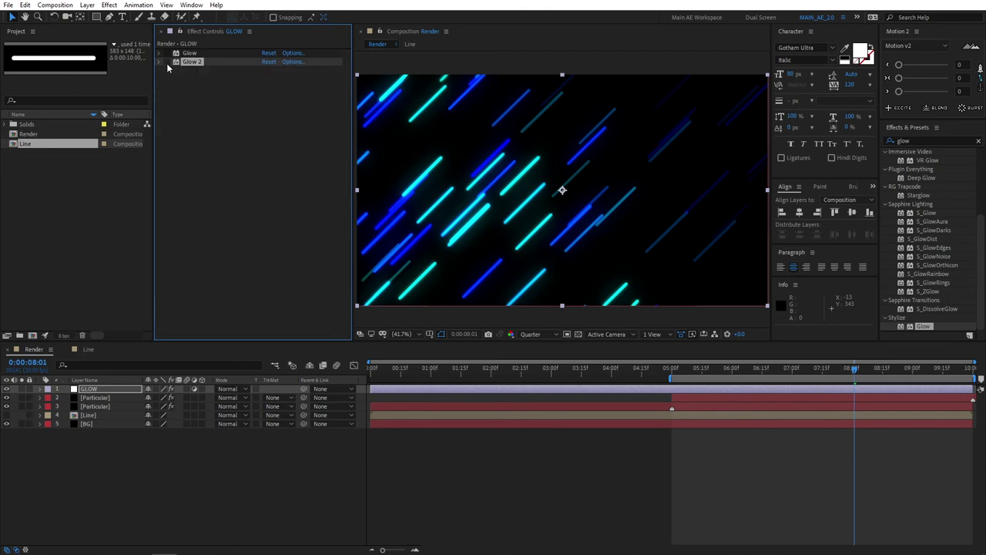
{"action": "left_click", "coordinate": [166, 62]}
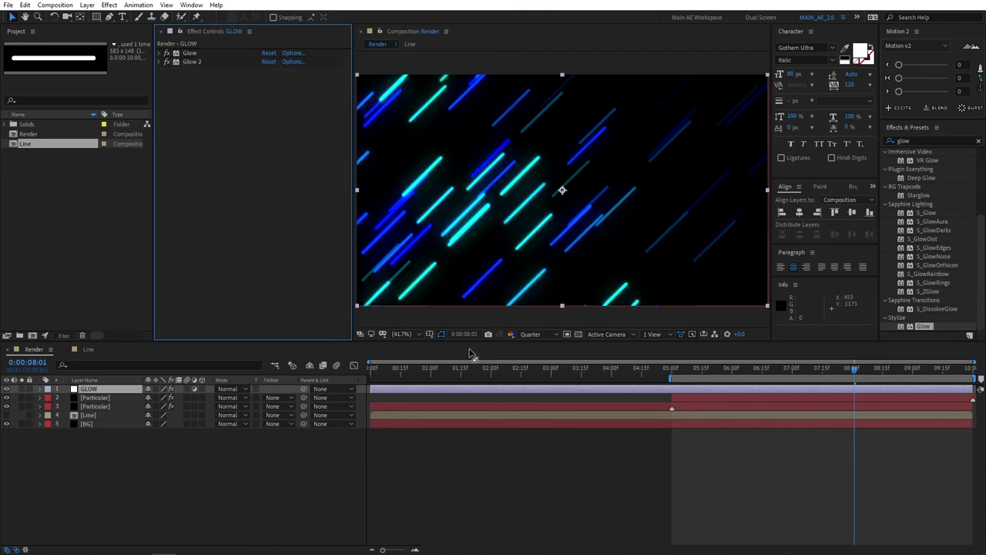
{"action": "key", "text": "space"}
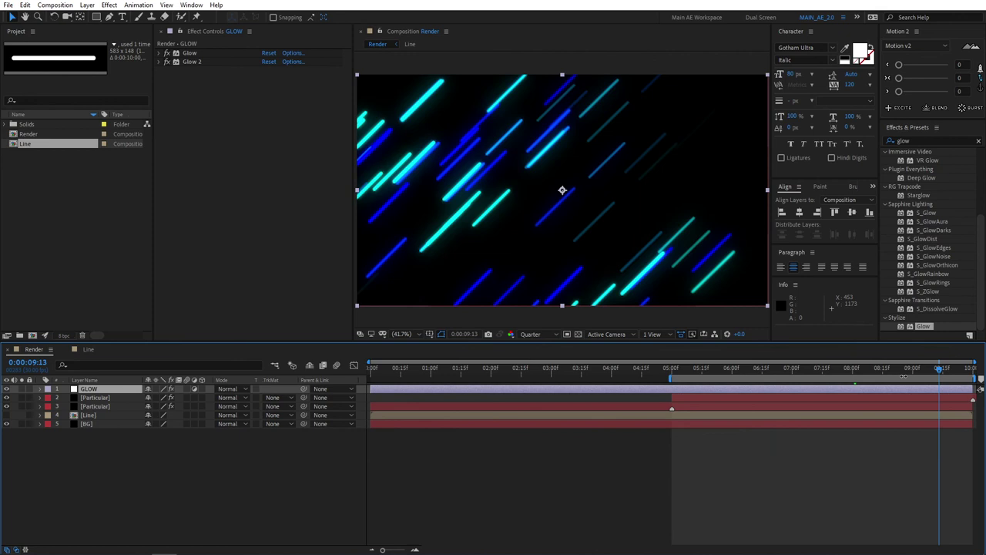
Step: Add a new adjustment layer named NOISE on top of the stack
{"action": "left_click", "coordinate": [171, 465]}
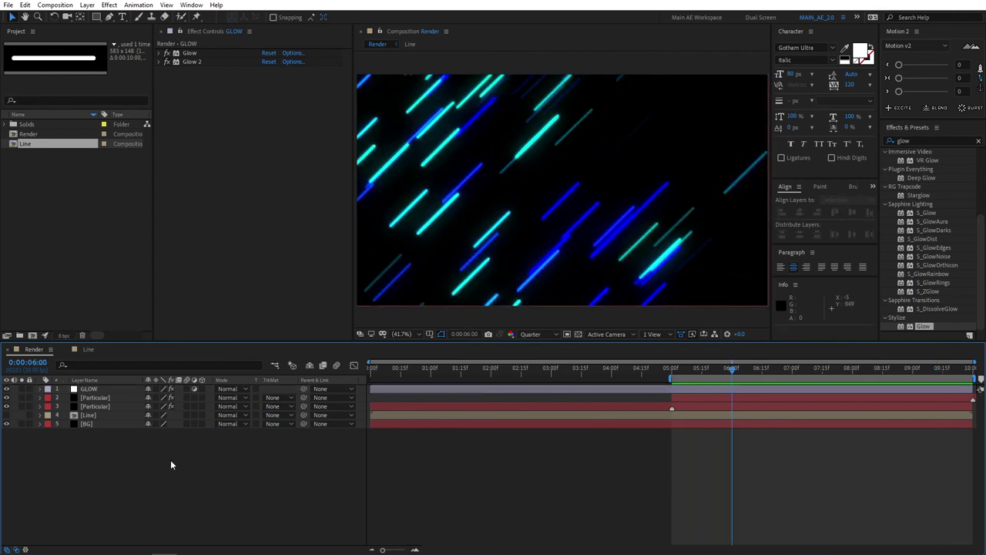
{"action": "right_click", "coordinate": [170, 464]}
{"action": "left_click", "coordinate": [194, 336]}
{"action": "right_click", "coordinate": [147, 485]}
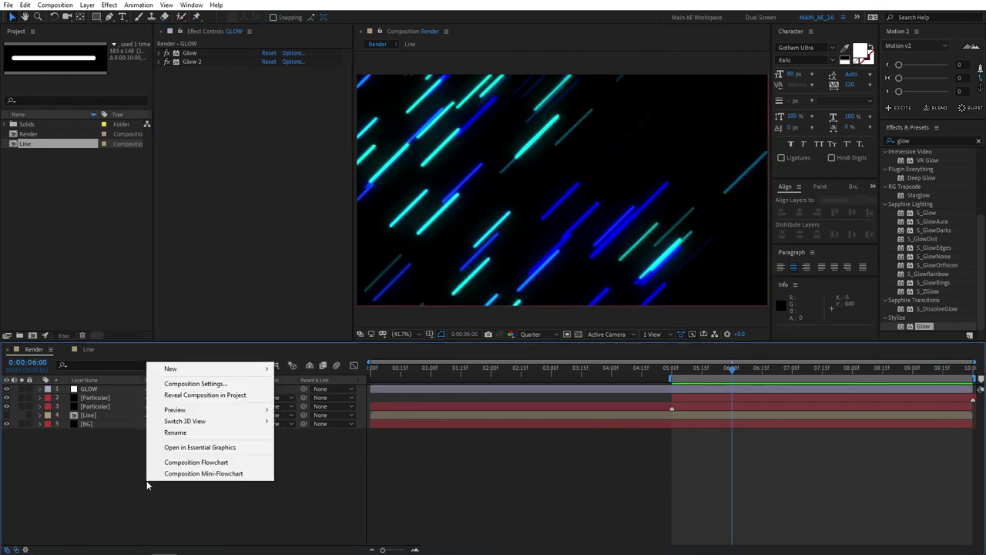
{"action": "mouse_move", "coordinate": [231, 369]}
{"action": "left_click", "coordinate": [310, 449]}
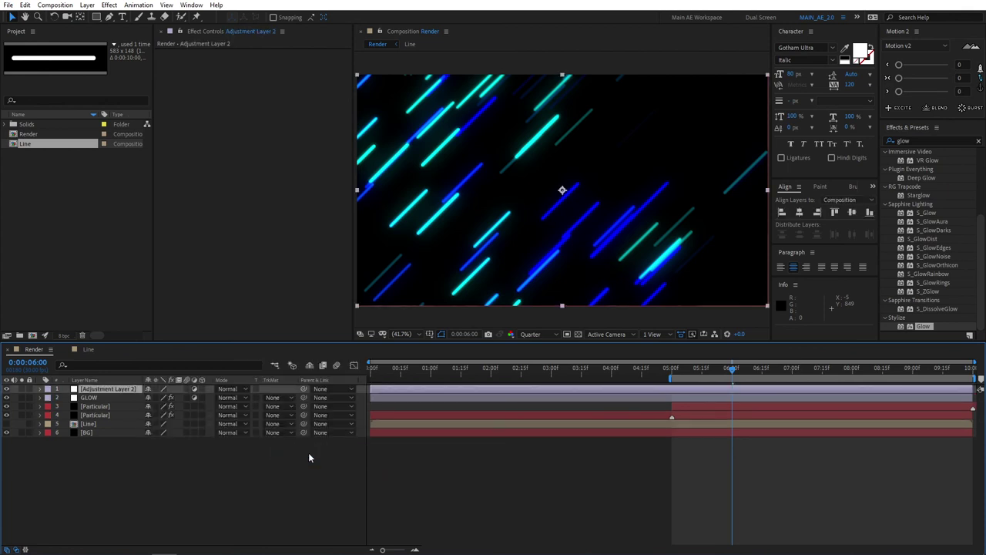
{"action": "key", "text": "Return"}
{"action": "type", "text": "NOISE"}
{"action": "key", "text": "Return"}
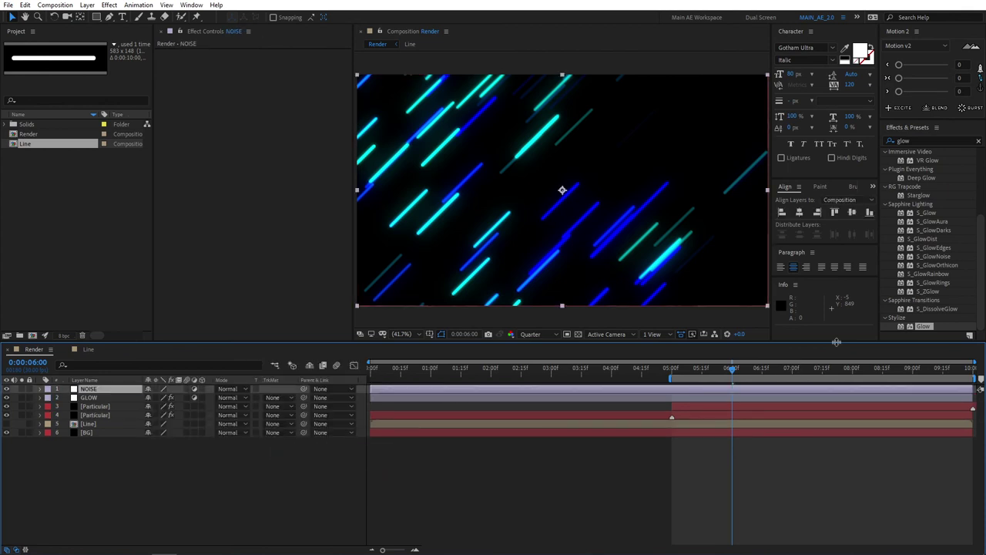
Step: Apply Noise to the NOISE layer at 12% with Use Color Noise off
{"action": "left_click", "coordinate": [917, 141]}
{"action": "type", "text": "noise"}
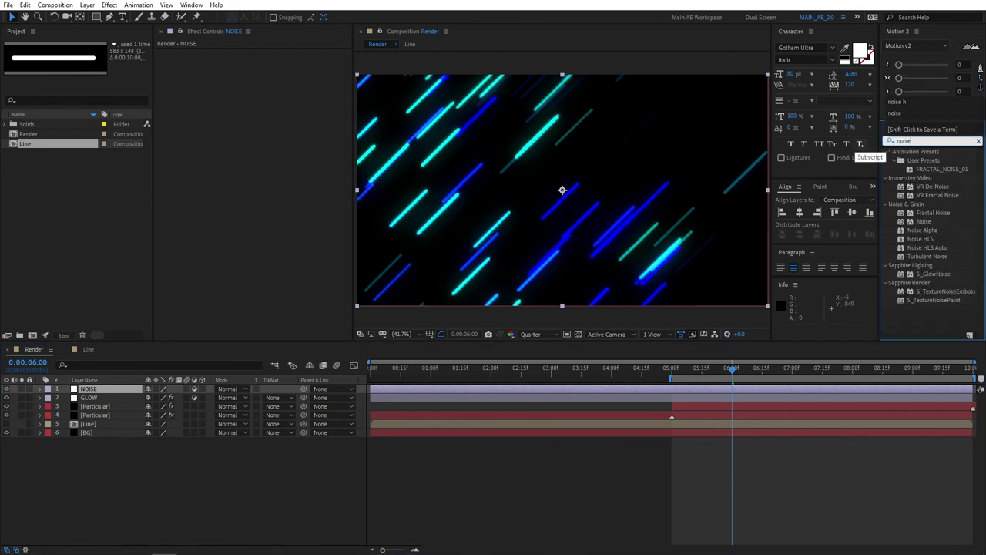
{"action": "left_click_drag", "start_coordinate": [924, 227], "coordinate": [128, 389]}
{"action": "left_click", "coordinate": [267, 61]}
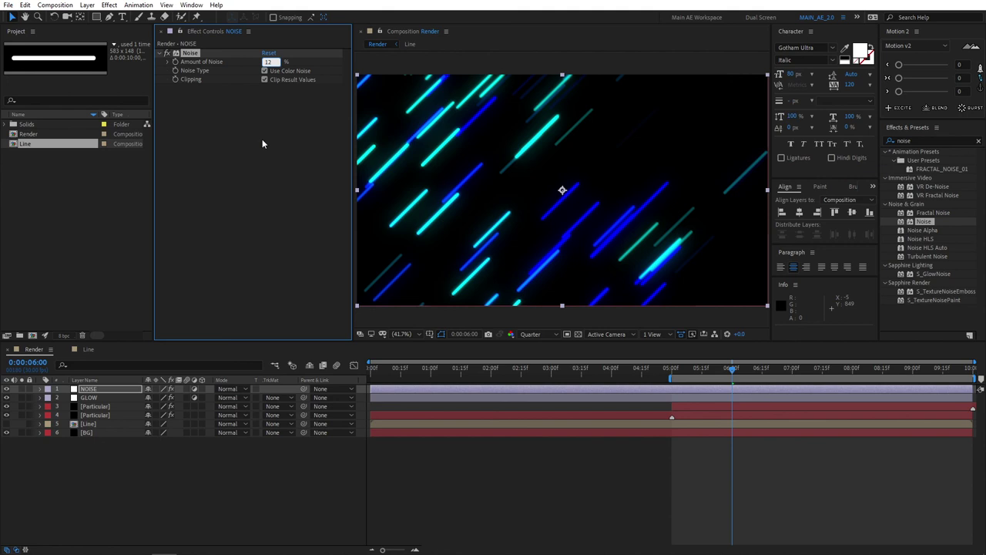
{"action": "type", "text": "12"}
{"action": "key", "text": "Return"}
{"action": "left_click", "coordinate": [264, 70]}
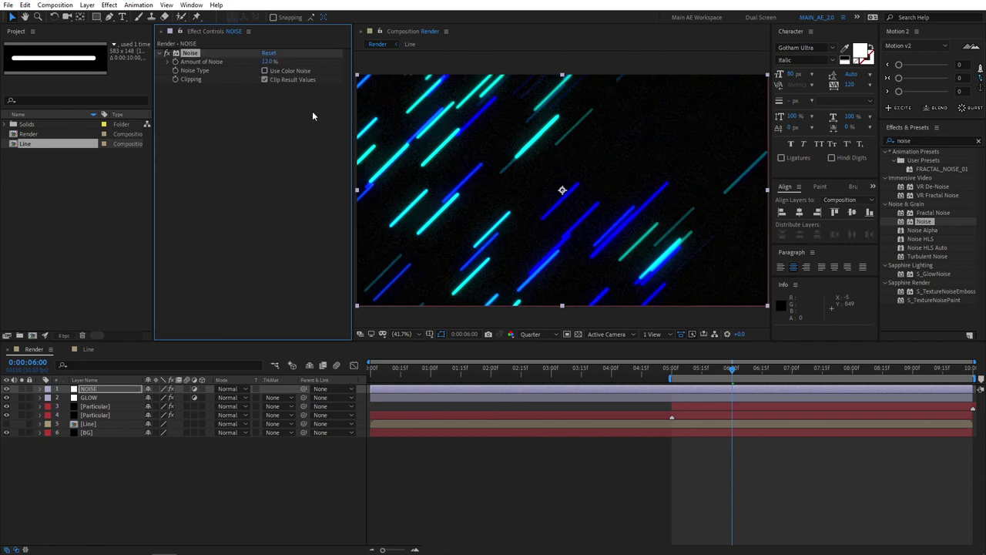
{"action": "left_click", "coordinate": [248, 518]}
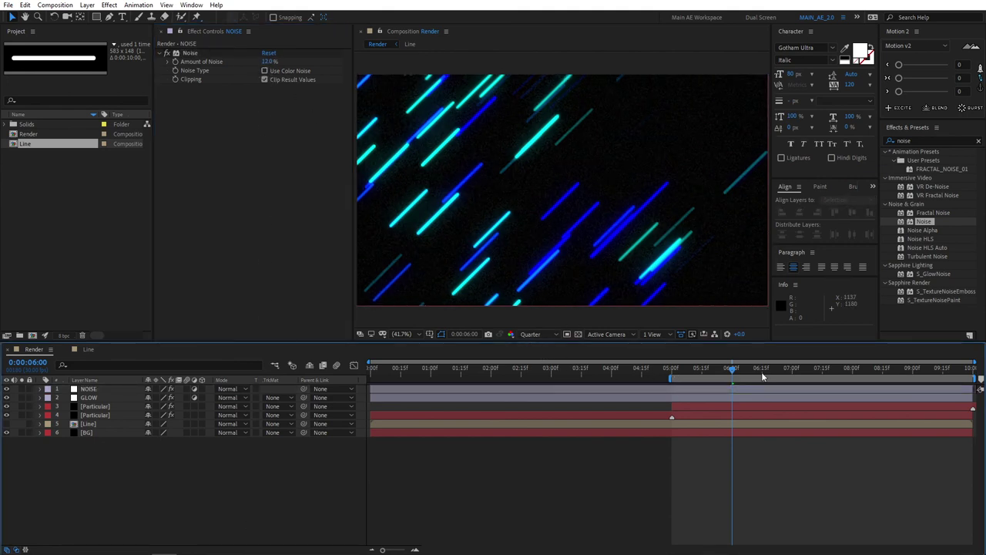
{"action": "key", "text": "space"}
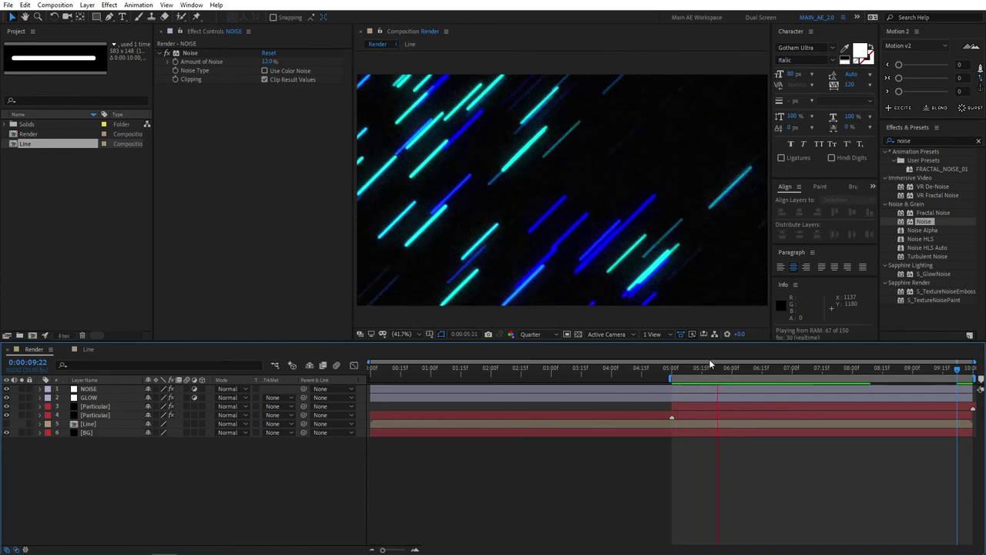
{"action": "left_click", "coordinate": [767, 369]}
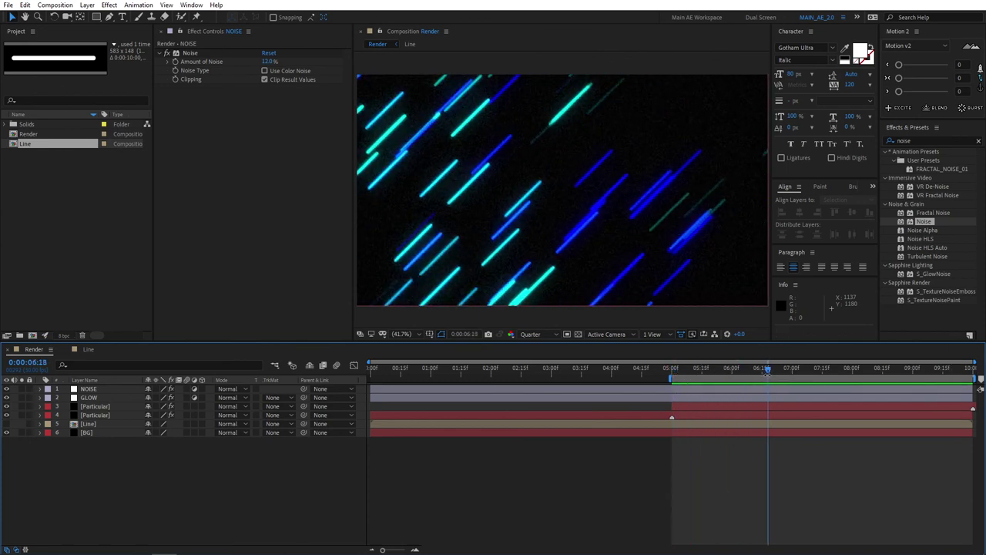
{"action": "left_click_drag", "start_coordinate": [765, 369], "coordinate": [945, 370]}
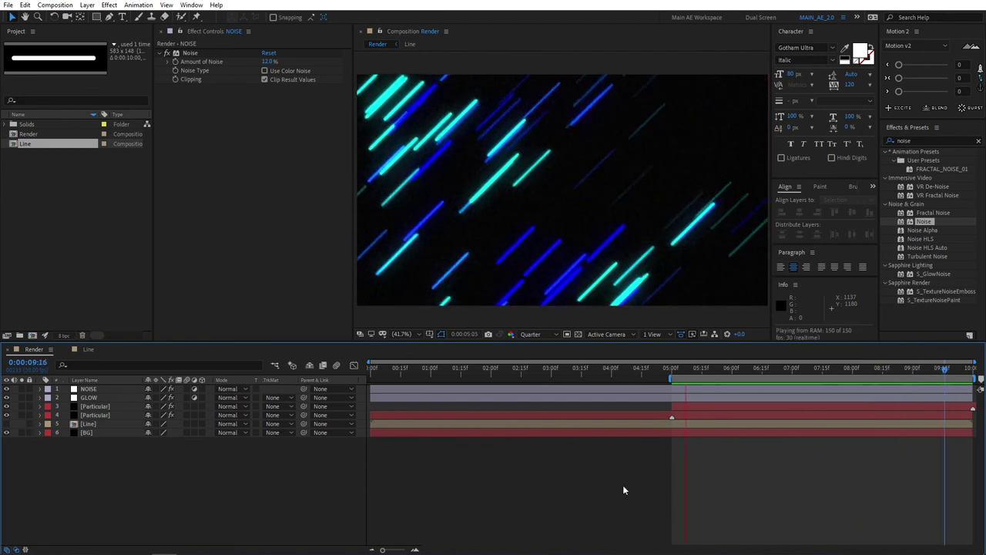